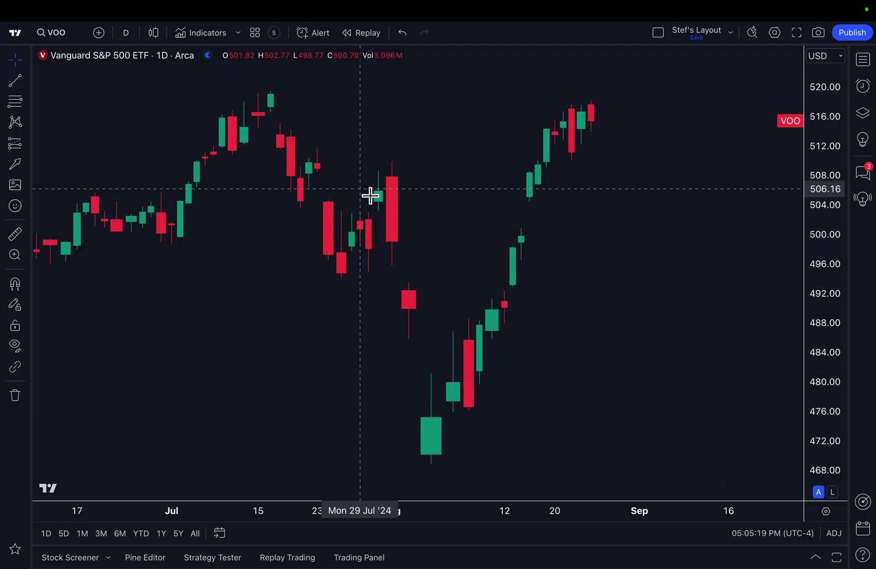
Step: Zoom and pan the VOO daily chart so the time axis spans Sep 2023 to Nov 2024
{"action": "scroll", "coordinate": [362, 362], "scroll_direction": "down", "scroll_amount": 5}
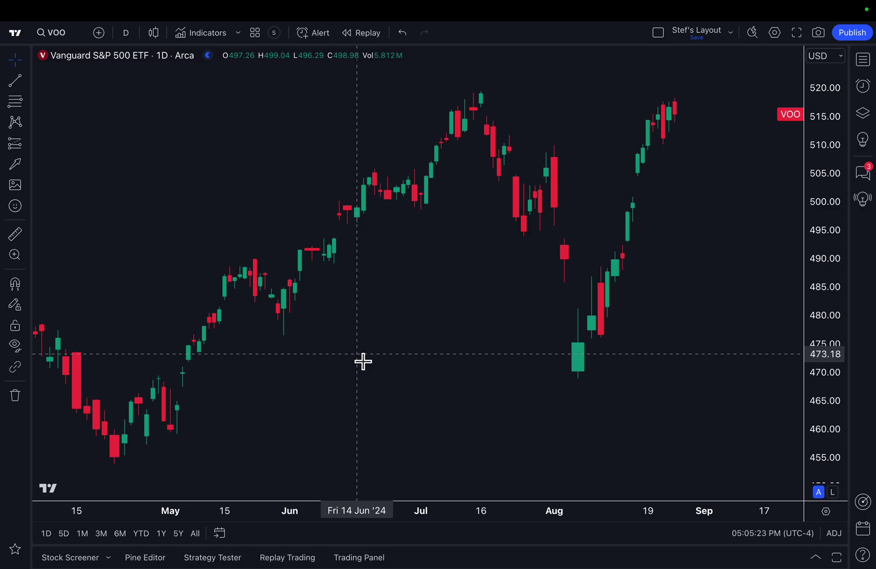
{"action": "scroll", "coordinate": [431, 304], "scroll_direction": "down", "scroll_amount": 5}
{"action": "scroll", "coordinate": [431, 304], "scroll_direction": "down", "scroll_amount": 5}
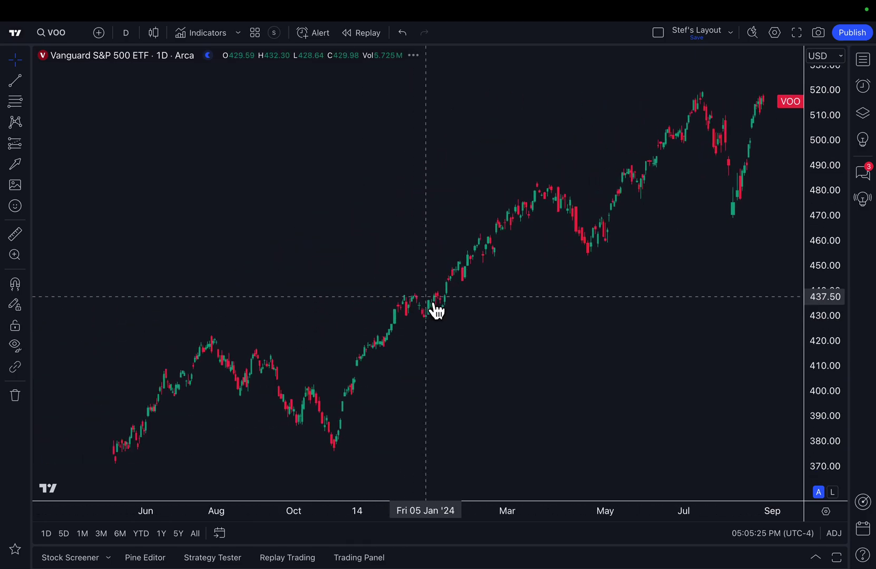
{"action": "left_click_drag", "start_coordinate": [587, 358], "coordinate": [400, 399]}
{"action": "scroll", "coordinate": [339, 380], "scroll_direction": "up", "scroll_amount": 3}
{"action": "scroll", "coordinate": [460, 399], "scroll_direction": "up", "scroll_amount": 3}
{"action": "scroll", "coordinate": [460, 399], "scroll_direction": "up", "scroll_amount": 2}
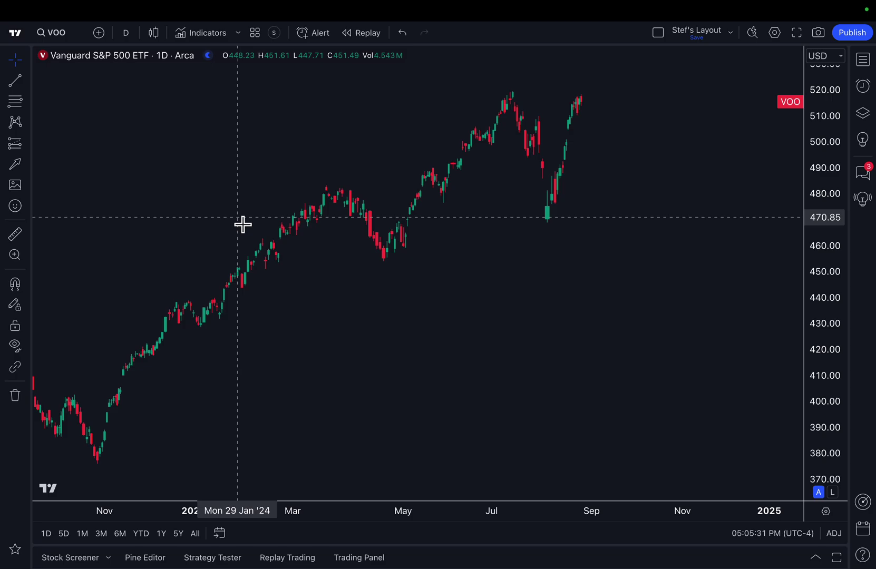
{"action": "left_click_drag", "start_coordinate": [174, 225], "coordinate": [220, 226]}
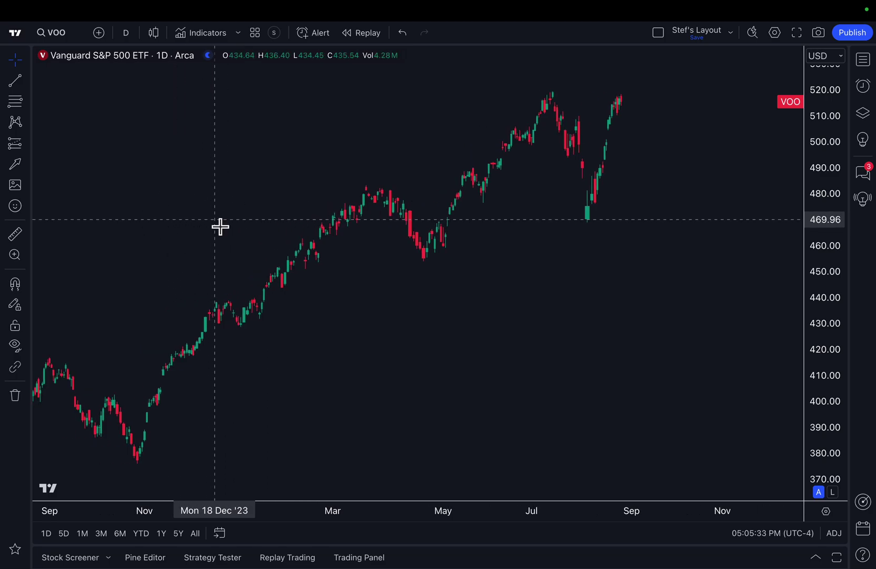
Step: Open Export chart data from the Stef's Layout menu and move the dialog aside
{"action": "left_click", "coordinate": [731, 34]}
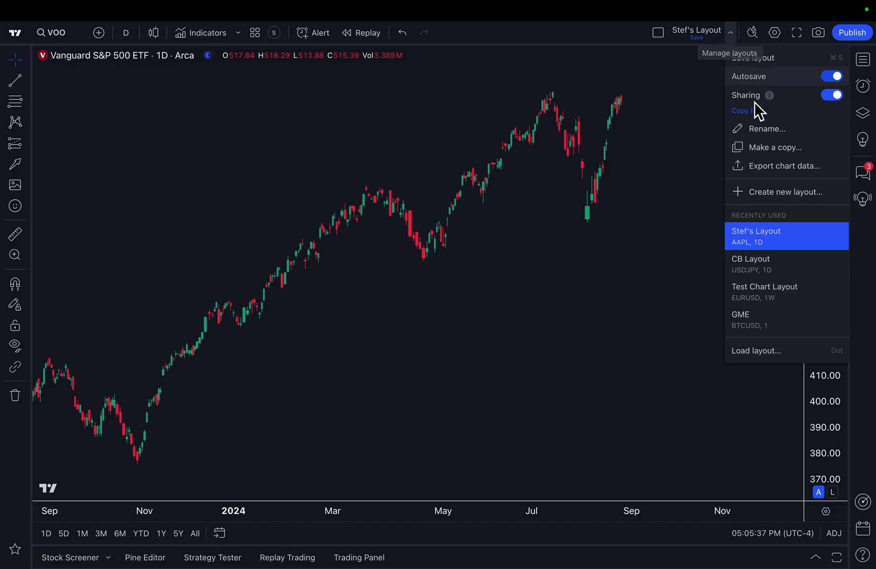
{"action": "left_click", "coordinate": [767, 167]}
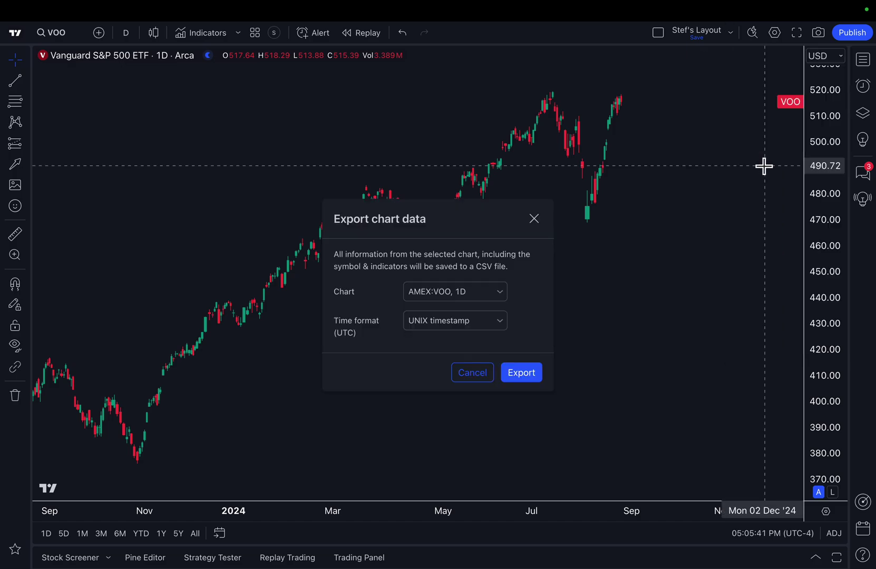
{"action": "left_click_drag", "start_coordinate": [459, 227], "coordinate": [439, 198]}
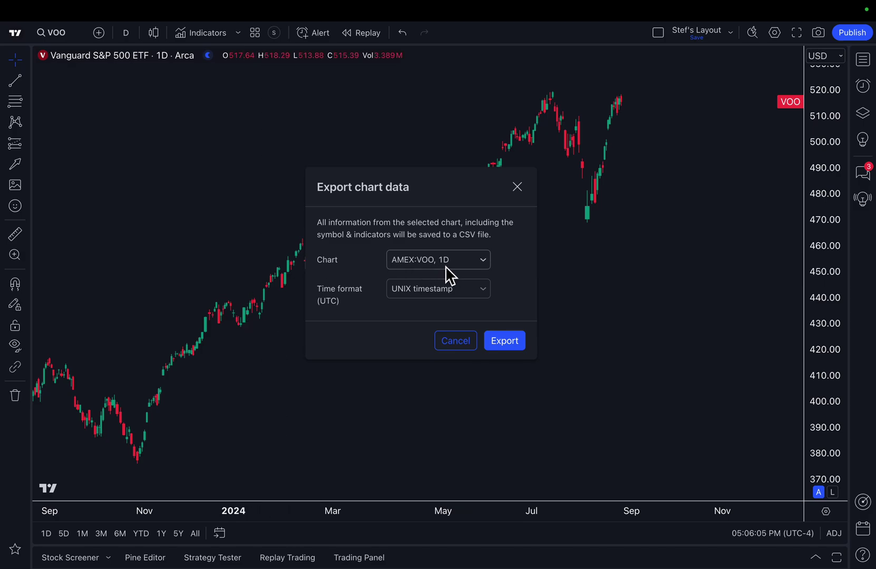
Step: Close the export dialog and keep the VOO chart on daily bars
{"action": "left_click", "coordinate": [127, 33]}
{"action": "left_click", "coordinate": [127, 33]}
{"action": "scroll", "coordinate": [129, 245], "scroll_direction": "down", "scroll_amount": 2}
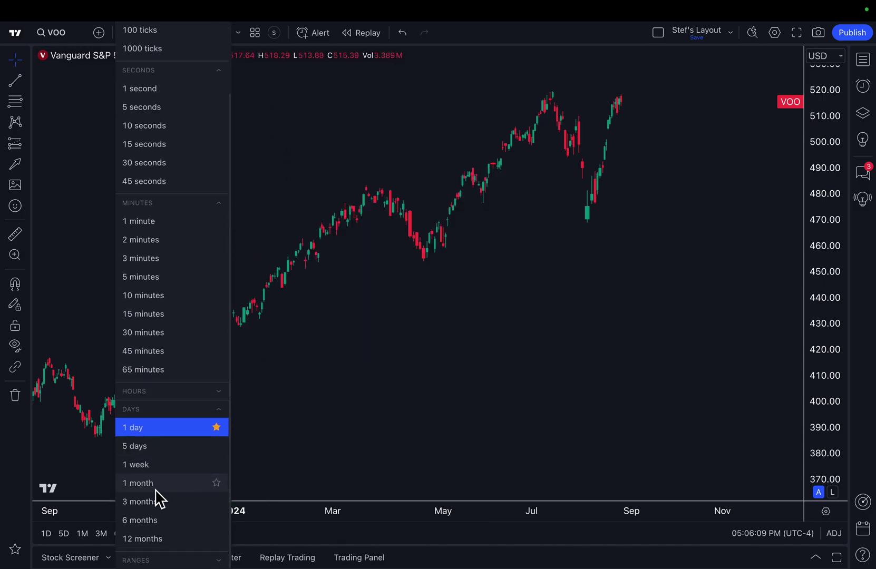
{"action": "left_click", "coordinate": [361, 406]}
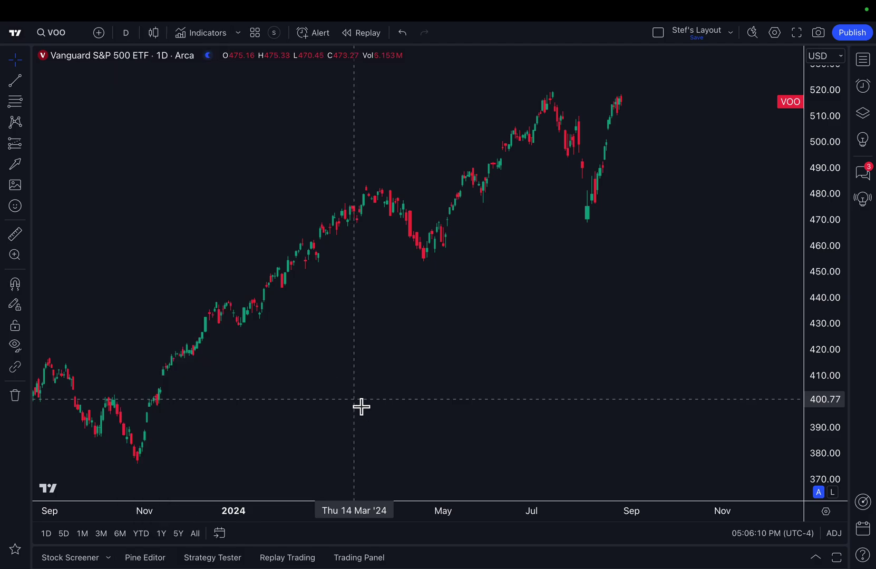
Step: Export the VOO daily data to CSV with UNIX timestamp time format
{"action": "left_click", "coordinate": [731, 33]}
{"action": "left_click", "coordinate": [771, 166]}
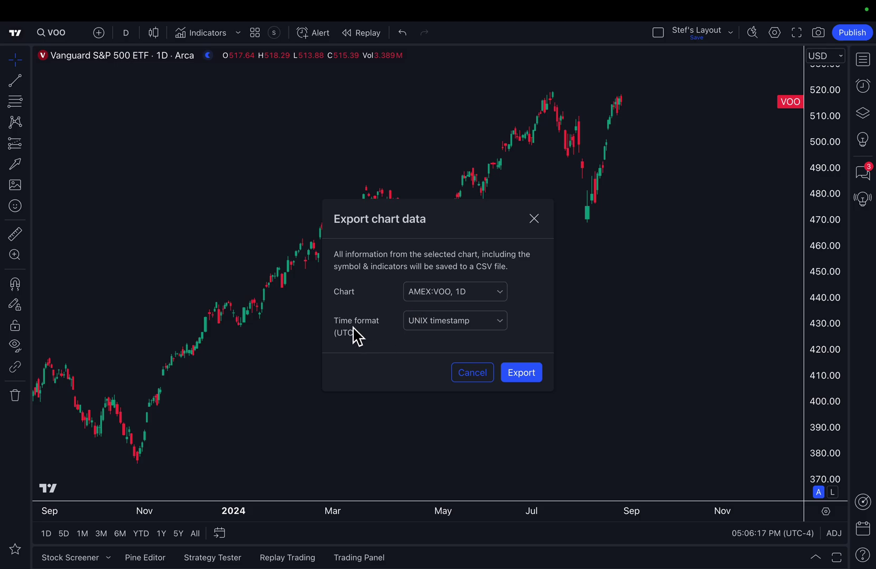
{"action": "left_click", "coordinate": [428, 323]}
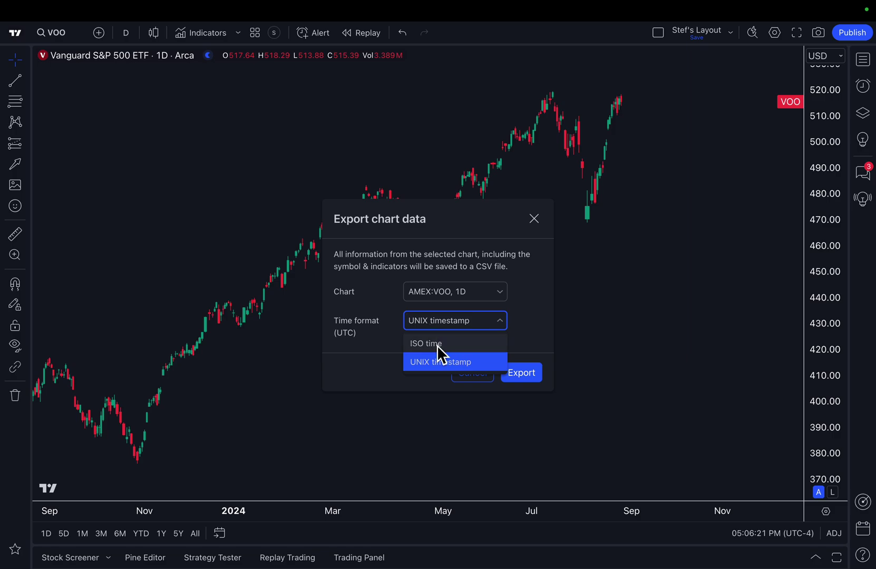
{"action": "left_click", "coordinate": [366, 350]}
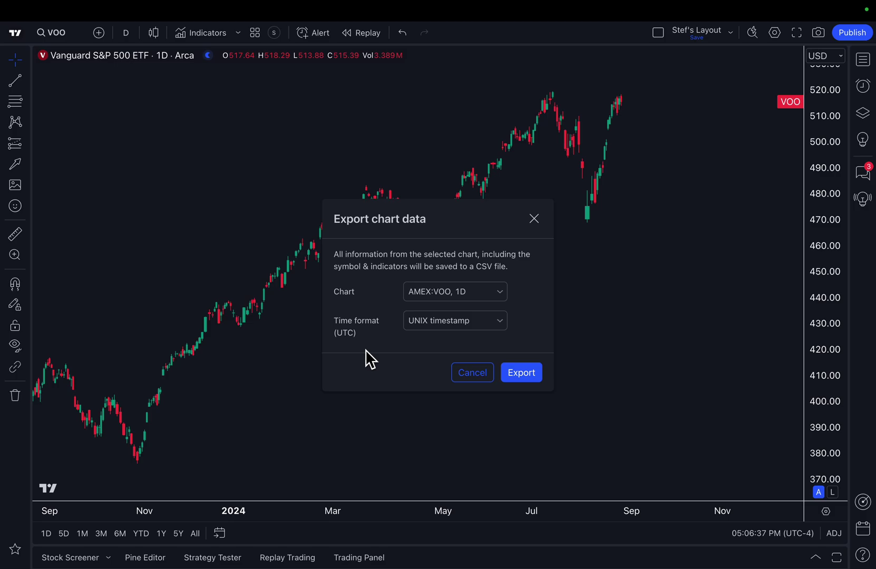
{"action": "left_click", "coordinate": [438, 326]}
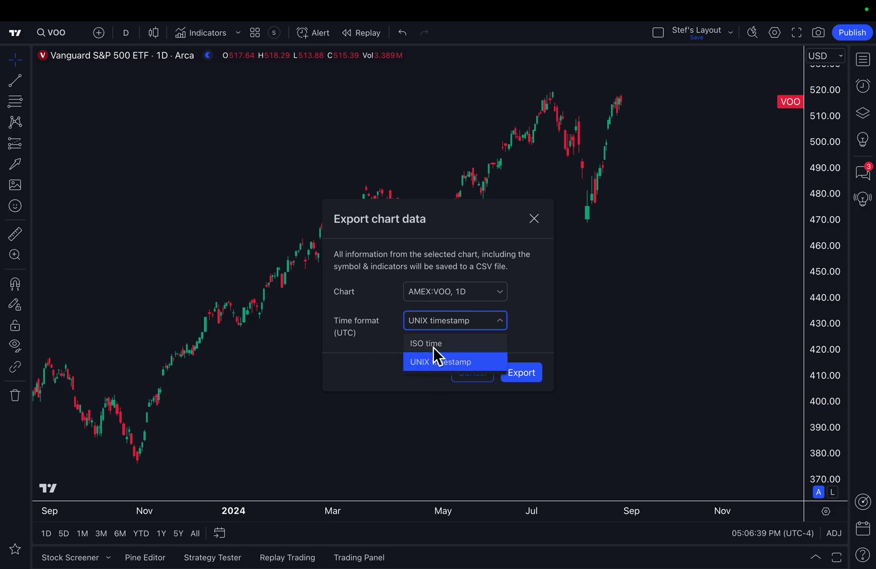
{"action": "left_click", "coordinate": [381, 344]}
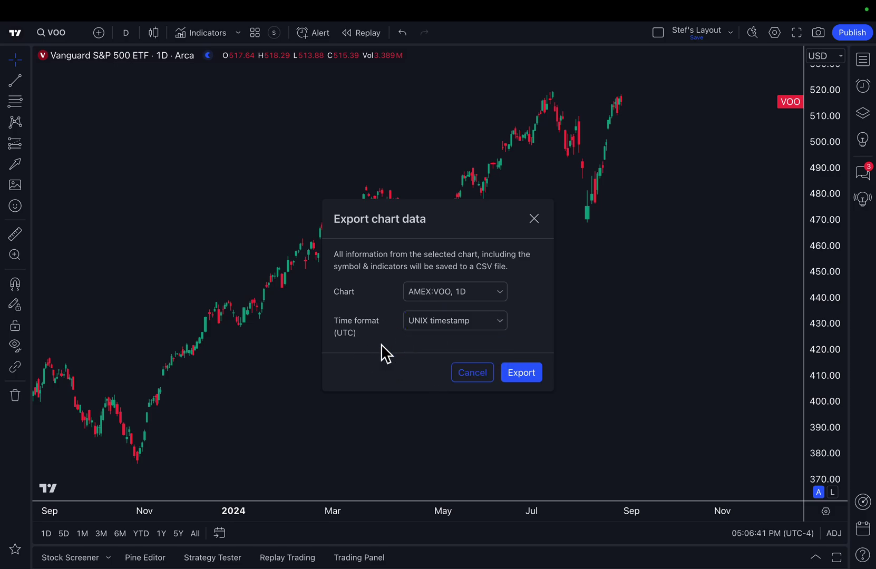
{"action": "left_click", "coordinate": [526, 381]}
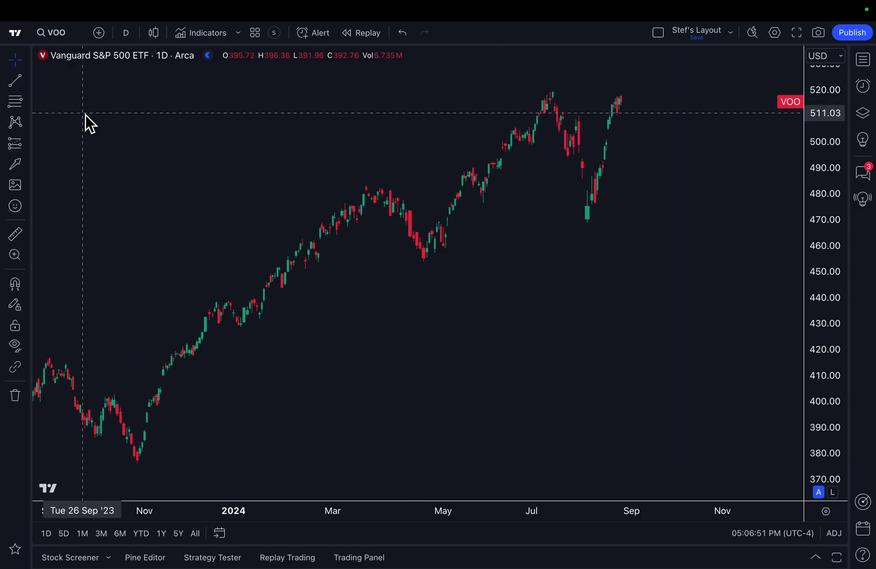
Step: Switch to a two-chart side-by-side layout showing VOO and AMZN
{"action": "left_click", "coordinate": [657, 32]}
{"action": "left_click", "coordinate": [668, 86]}
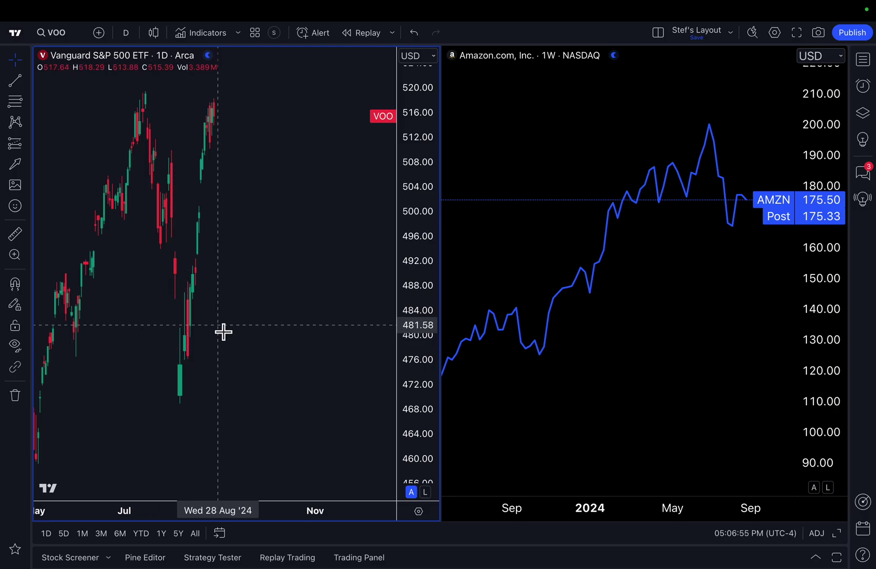
{"action": "left_click_drag", "start_coordinate": [224, 332], "coordinate": [310, 348]}
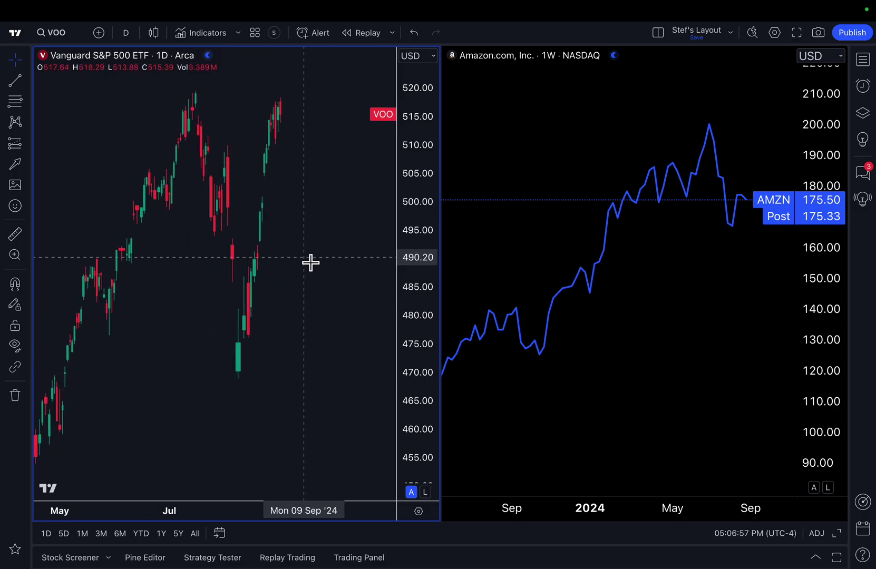
Step: Add the Moving Average Ribbon indicator to the VOO chart via a 'ribbon' search
{"action": "left_click", "coordinate": [212, 40]}
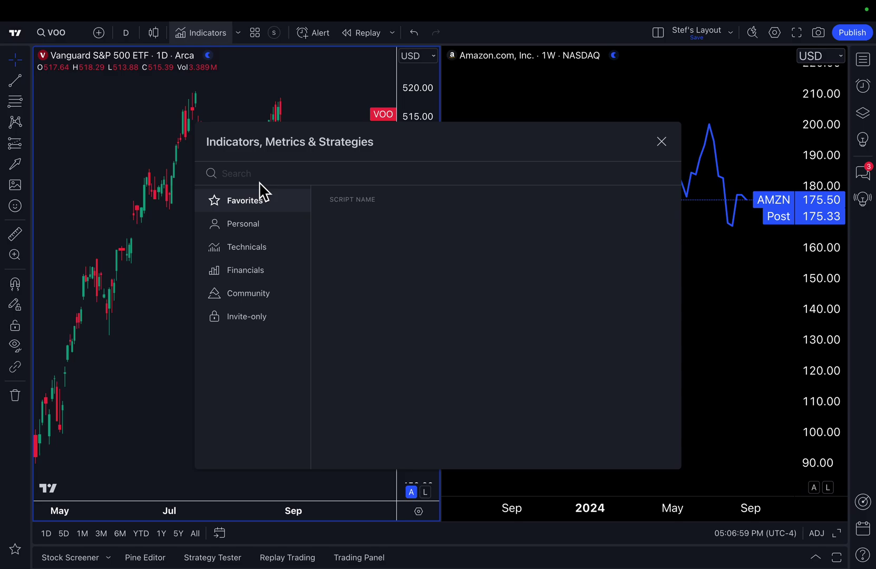
{"action": "type", "text": "moving"}
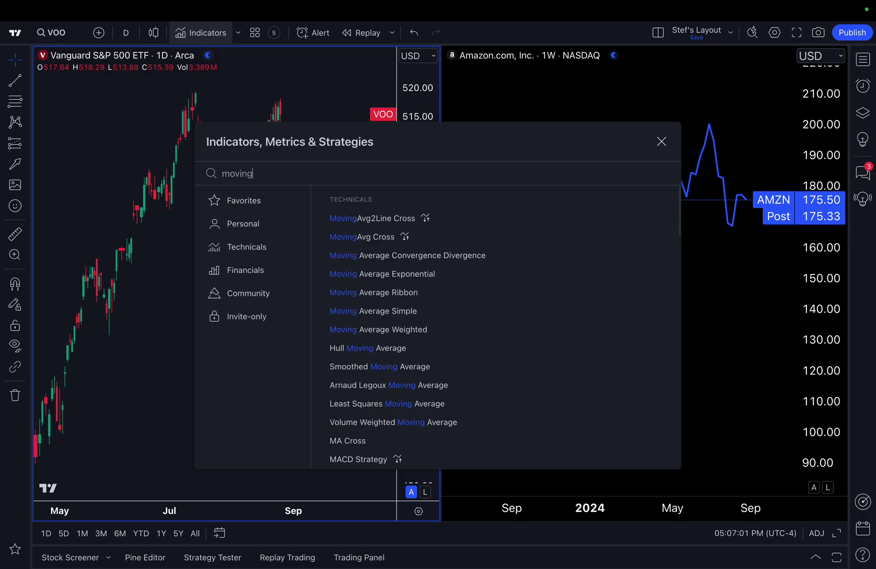
{"action": "type", "text": " ribb"}
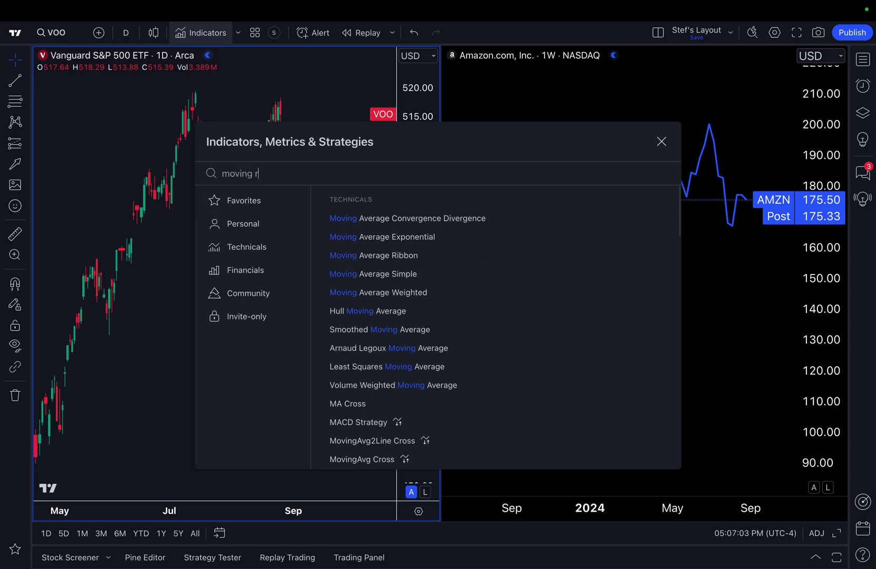
{"action": "triple_click", "coordinate": [284, 179]}
{"action": "type", "text": "ribbon"}
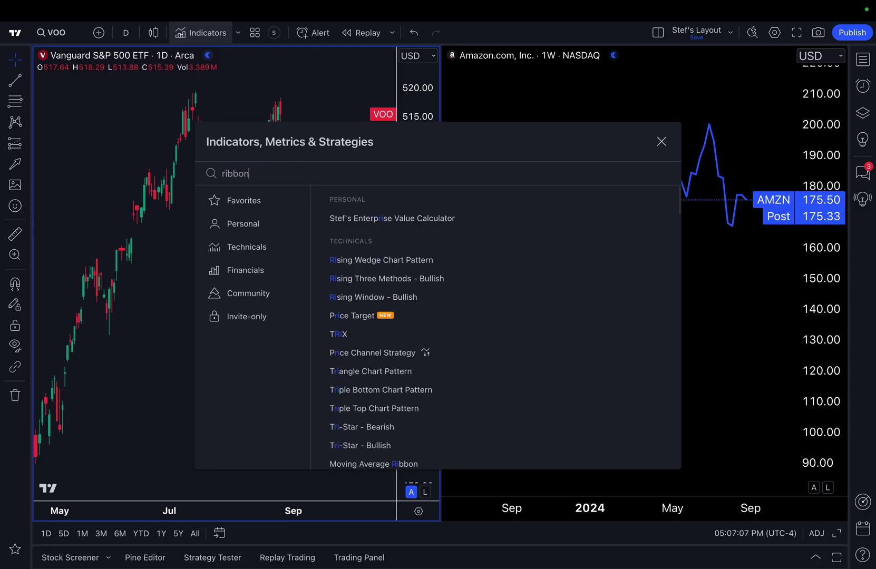
{"action": "left_click", "coordinate": [423, 221]}
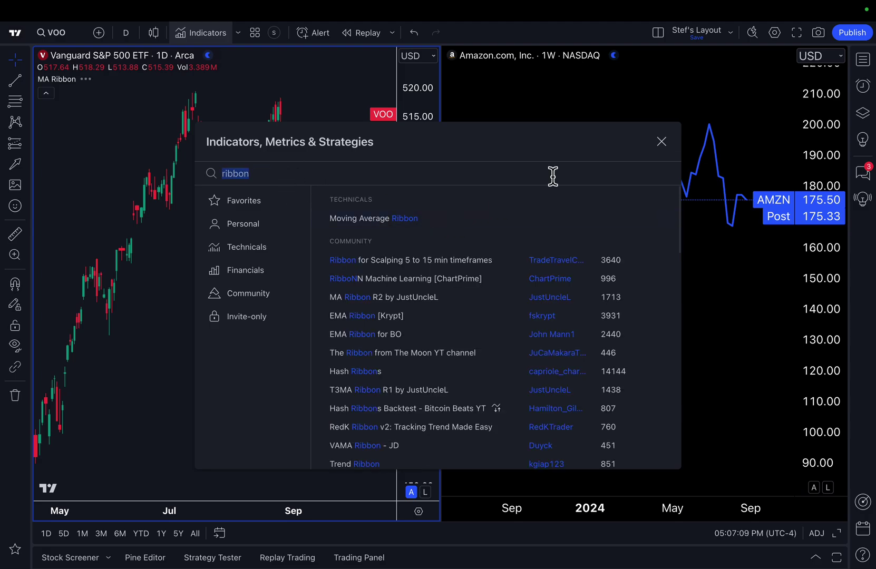
{"action": "left_click", "coordinate": [663, 143]}
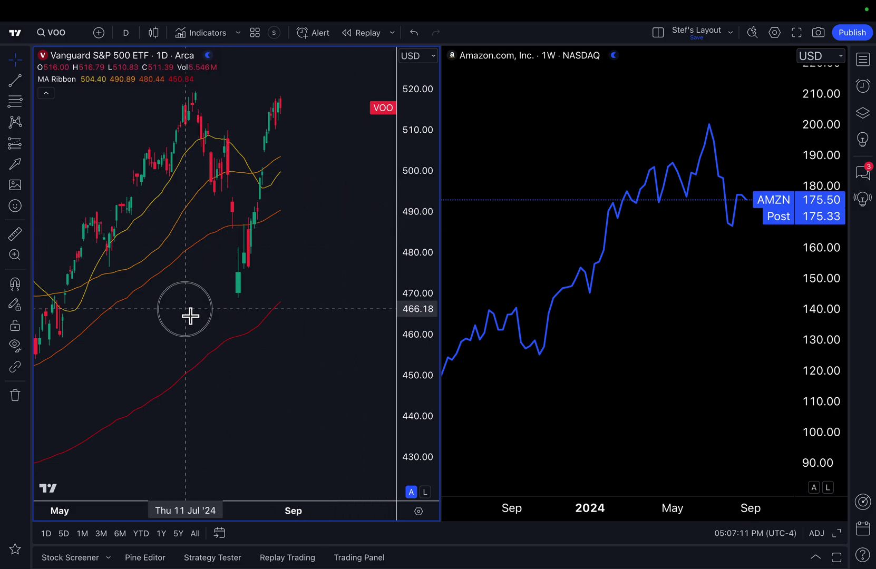
{"action": "left_click_drag", "start_coordinate": [187, 315], "coordinate": [231, 316]}
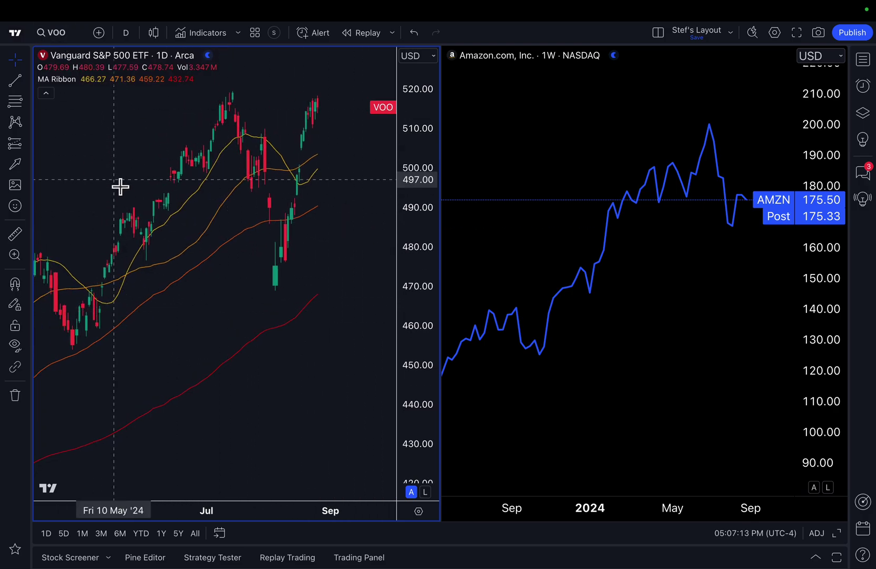
{"action": "scroll", "coordinate": [121, 187], "scroll_direction": "down", "scroll_amount": 2}
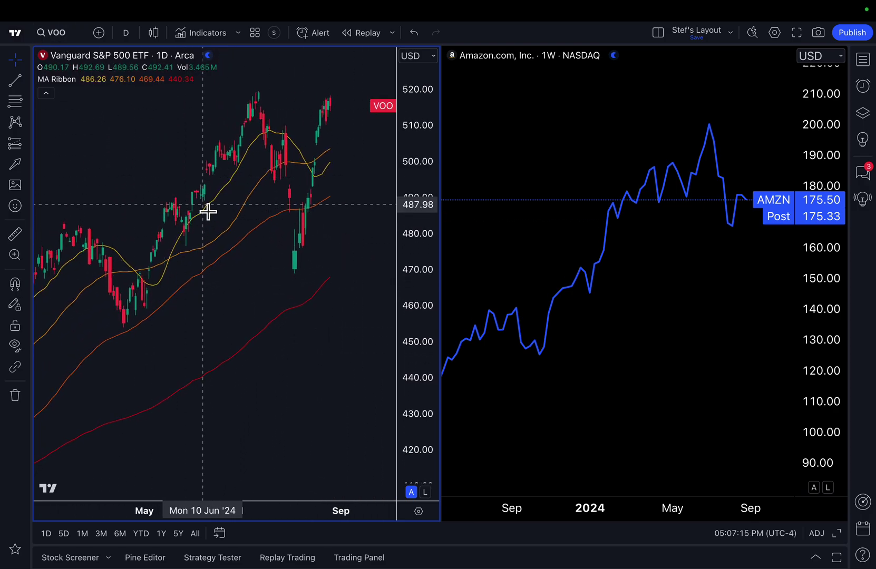
Step: Make the AMZN chart active and turn on its automatic price scaling
{"action": "left_click", "coordinate": [541, 248]}
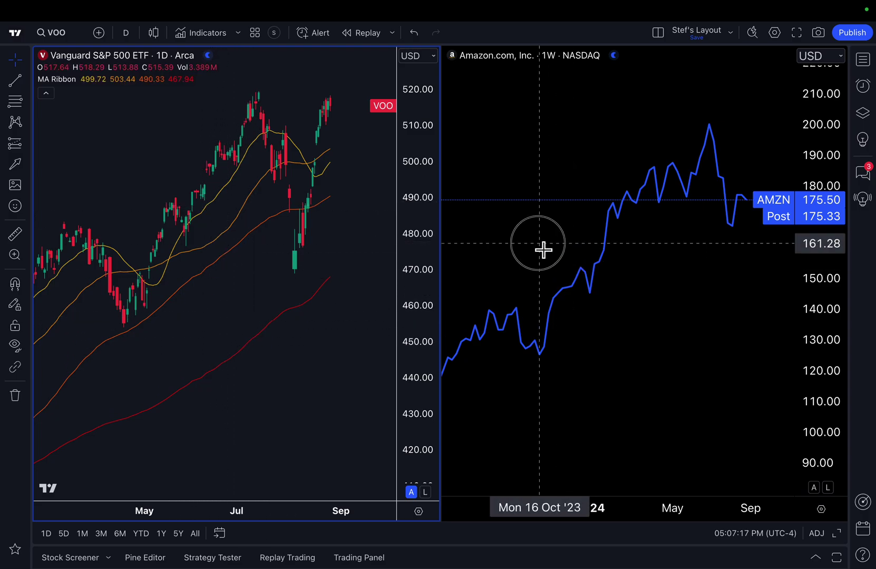
{"action": "scroll", "coordinate": [559, 358], "scroll_direction": "up", "scroll_amount": 2}
{"action": "left_click", "coordinate": [813, 487]}
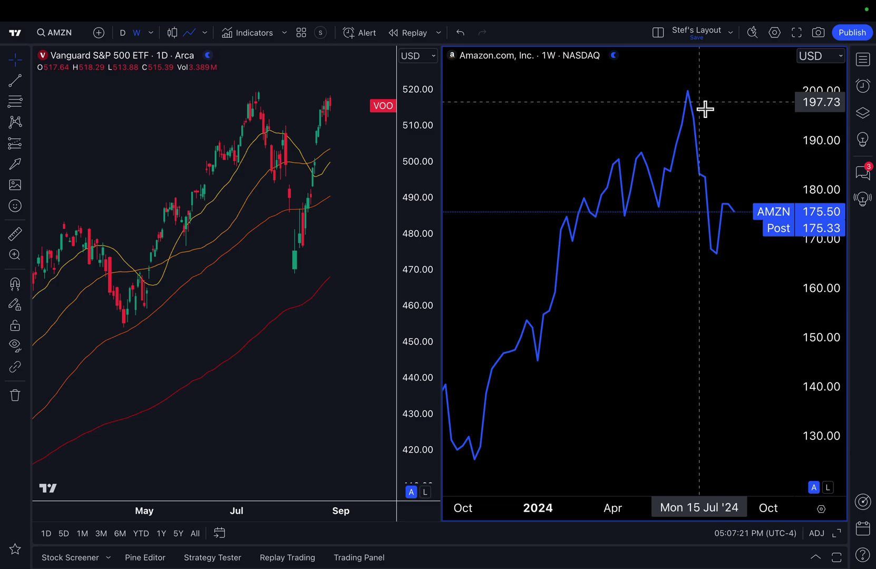
Step: Open Export chart data and try the VOO daily and AMZN weekly chart choices
{"action": "left_click", "coordinate": [730, 33]}
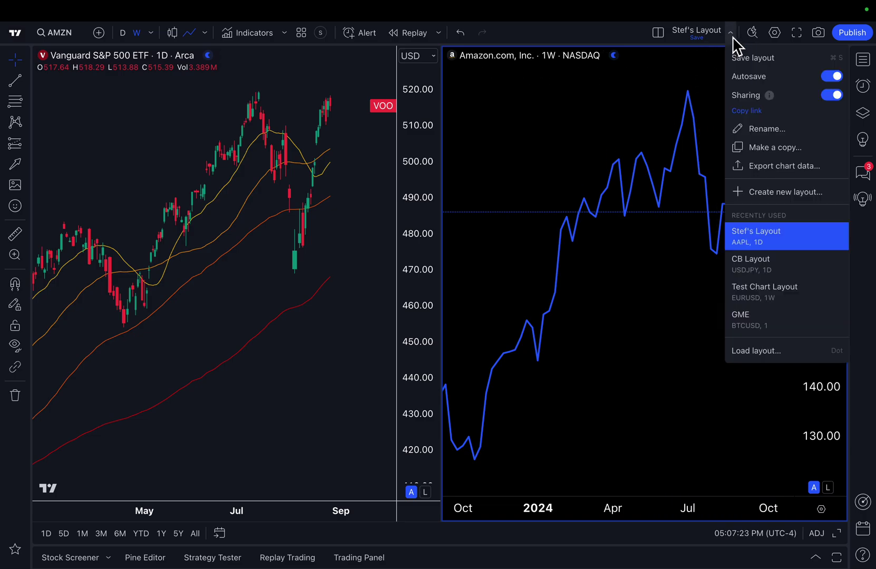
{"action": "left_click", "coordinate": [770, 168]}
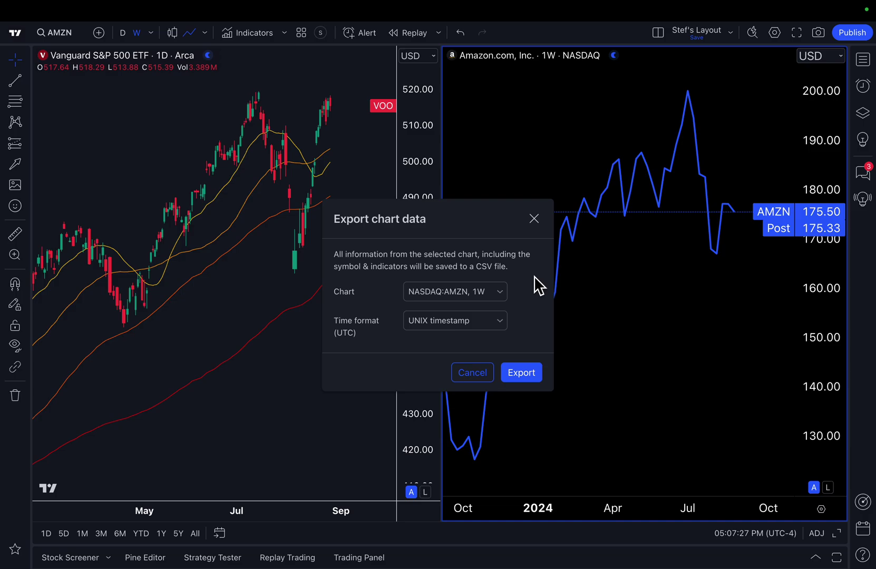
{"action": "left_click", "coordinate": [500, 300]}
{"action": "left_click", "coordinate": [447, 312]}
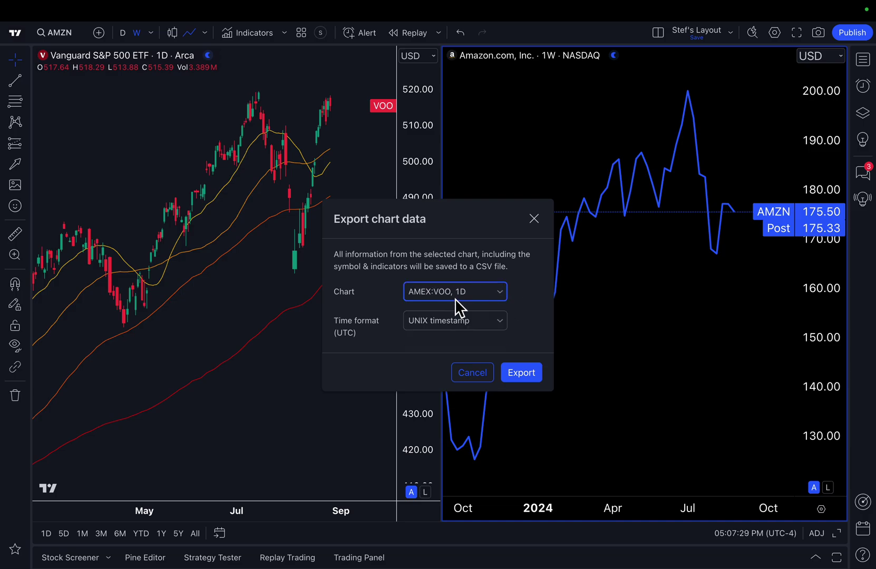
{"action": "left_click", "coordinate": [455, 299]}
{"action": "left_click", "coordinate": [448, 332]}
{"action": "left_click", "coordinate": [459, 298]}
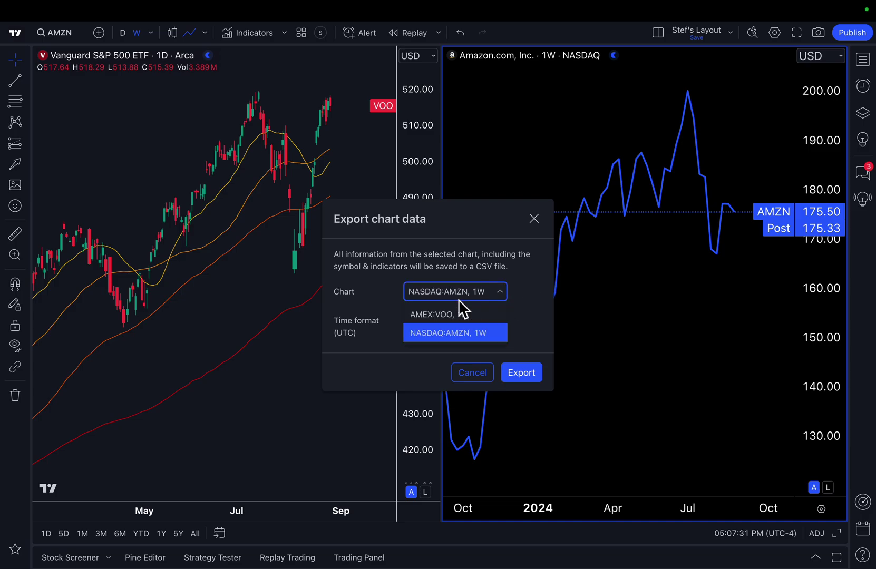
{"action": "left_click", "coordinate": [450, 334]}
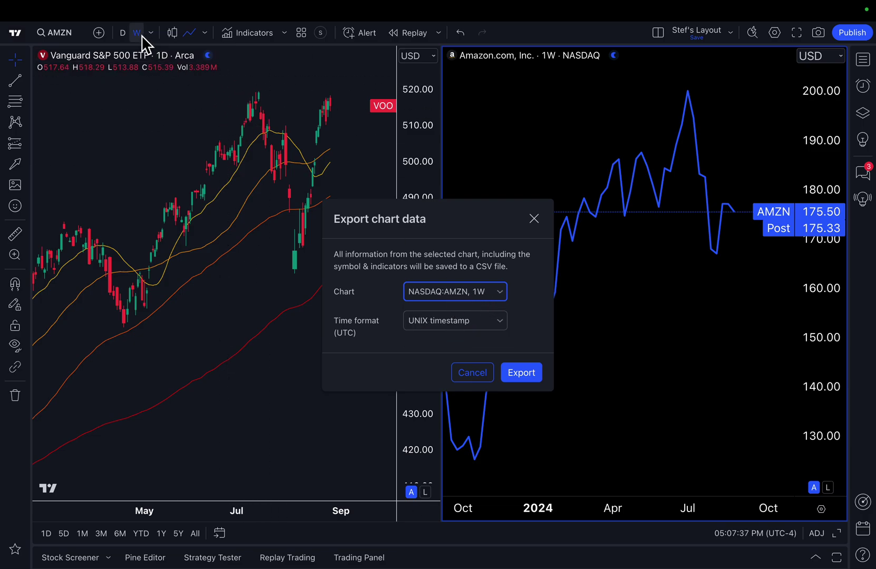
Step: Set the export Chart to AMEX:VOO, 1D and export the CSV
{"action": "left_click", "coordinate": [467, 296]}
{"action": "left_click", "coordinate": [467, 333]}
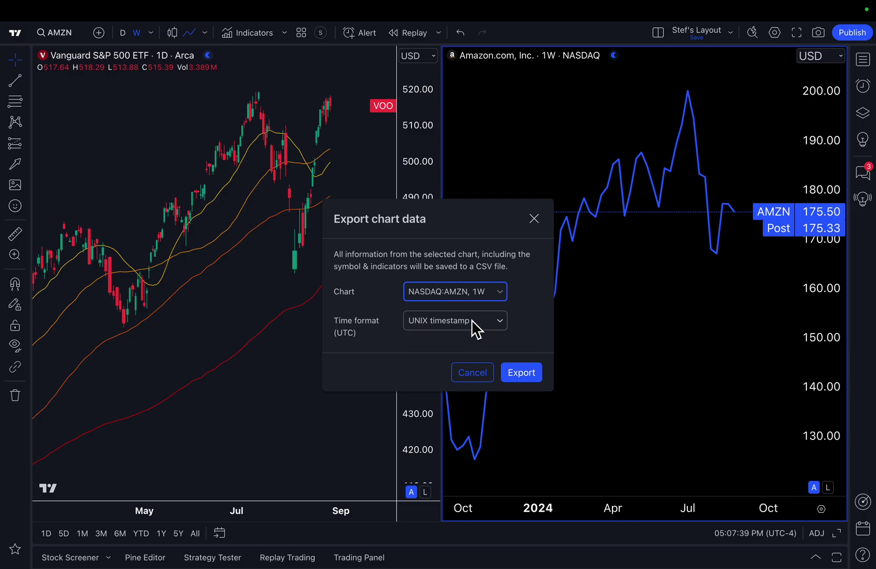
{"action": "left_click", "coordinate": [472, 295]}
{"action": "left_click", "coordinate": [467, 312]}
{"action": "left_click", "coordinate": [454, 296]}
{"action": "left_click", "coordinate": [459, 330]}
{"action": "left_click", "coordinate": [451, 298]}
{"action": "left_click", "coordinate": [451, 316]}
{"action": "left_click", "coordinate": [523, 372]}
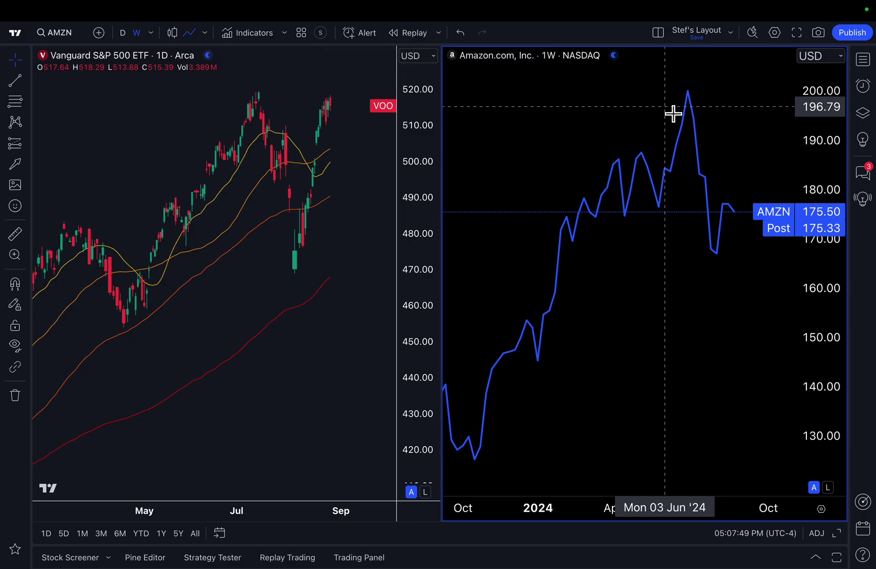
Step: Switch to the single-chart layout
{"action": "left_click", "coordinate": [666, 37]}
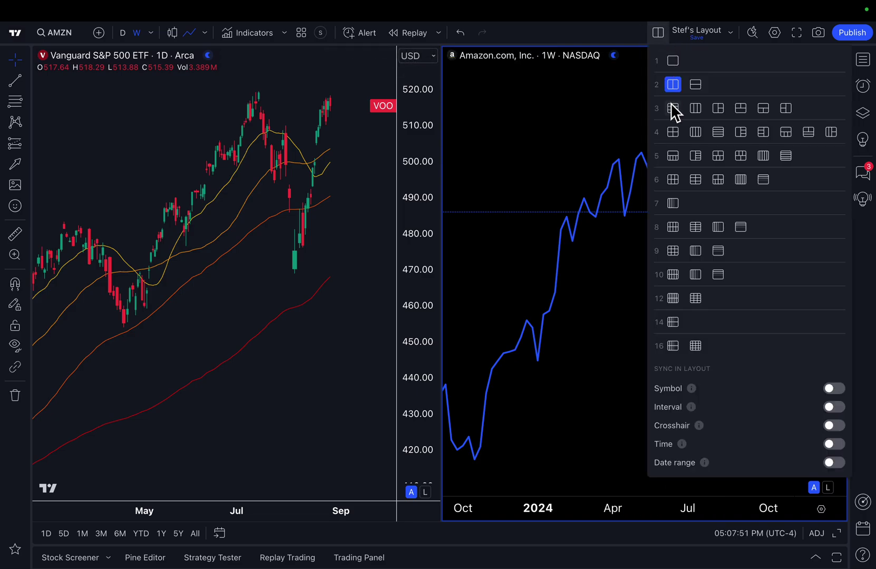
{"action": "left_click", "coordinate": [555, 182]}
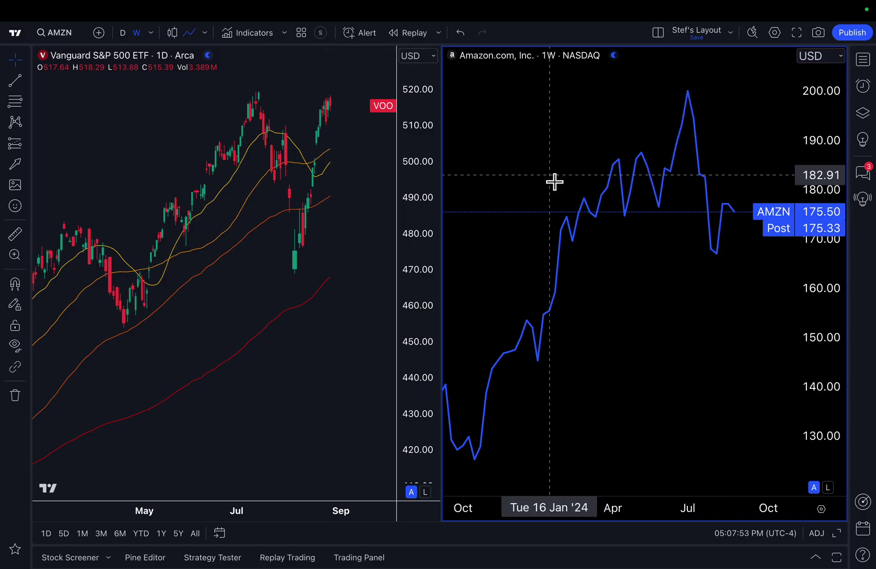
{"action": "left_click", "coordinate": [662, 41]}
{"action": "left_click", "coordinate": [672, 60]}
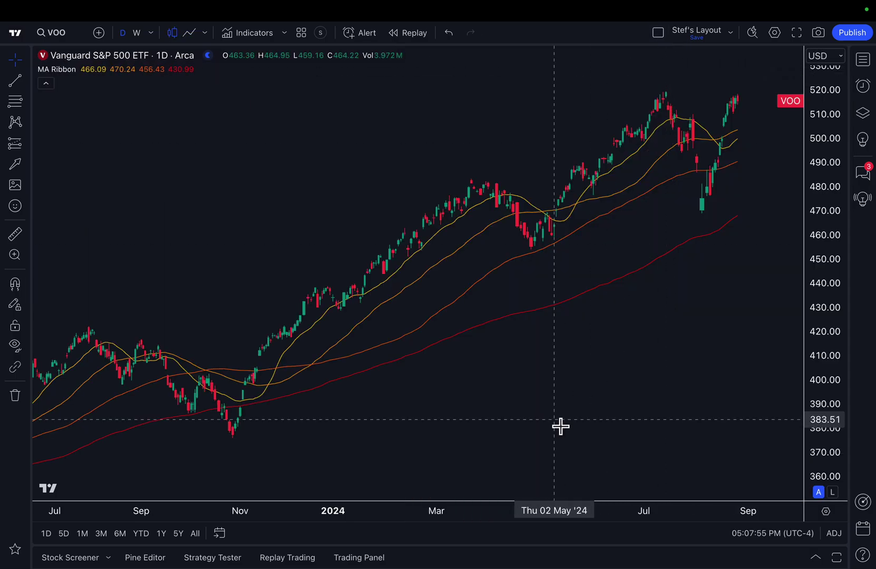
{"action": "left_click_drag", "start_coordinate": [561, 424], "coordinate": [394, 424]}
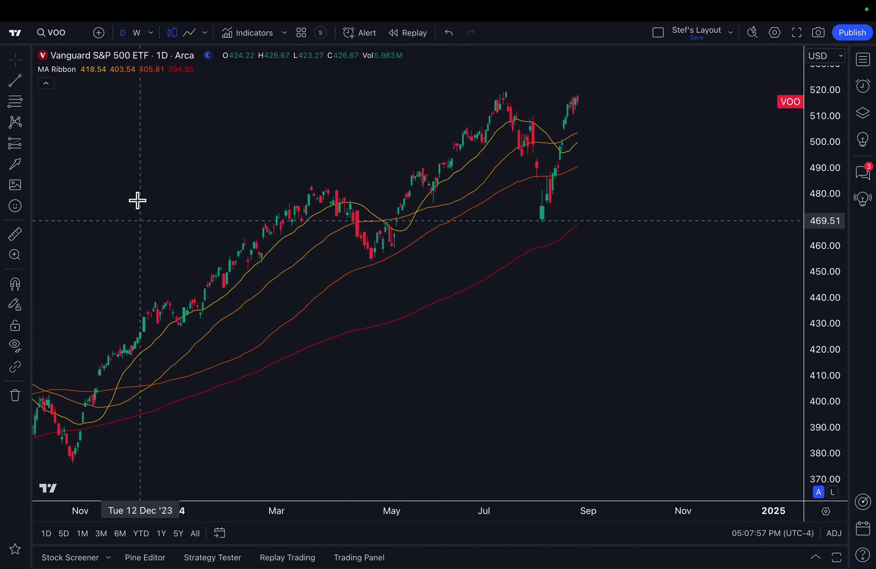
Step: Load the TSLA chart and scroll it toward recent dates
{"action": "left_click", "coordinate": [63, 32]}
{"action": "type", "text": "TS"}
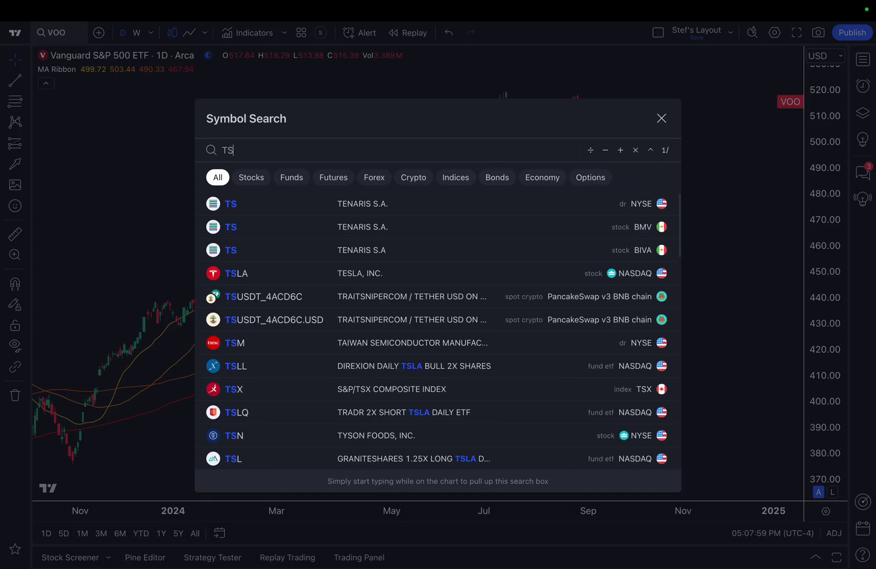
{"action": "type", "text": "LA"}
{"action": "key", "text": "Return"}
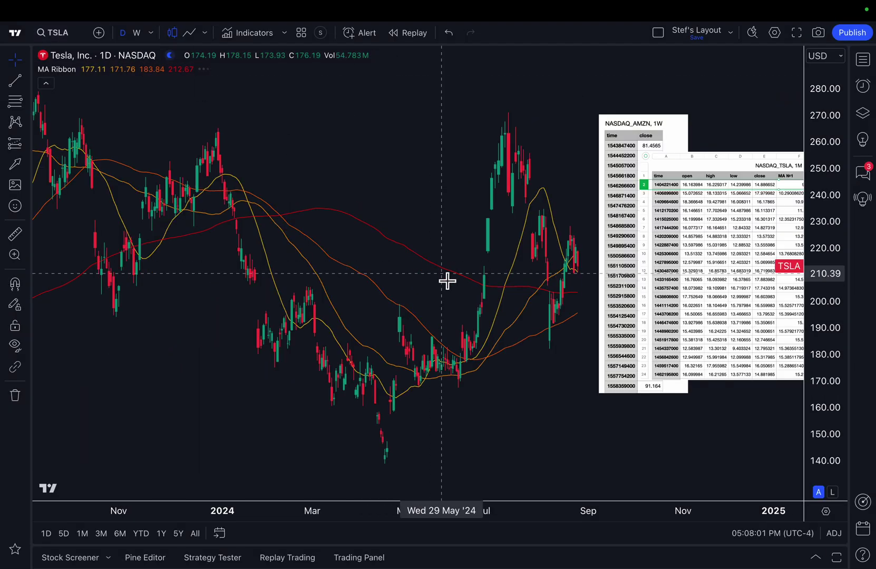
{"action": "left_click_drag", "start_coordinate": [448, 280], "coordinate": [225, 283]}
{"action": "scroll", "coordinate": [209, 277], "scroll_direction": "right", "scroll_amount": 10}
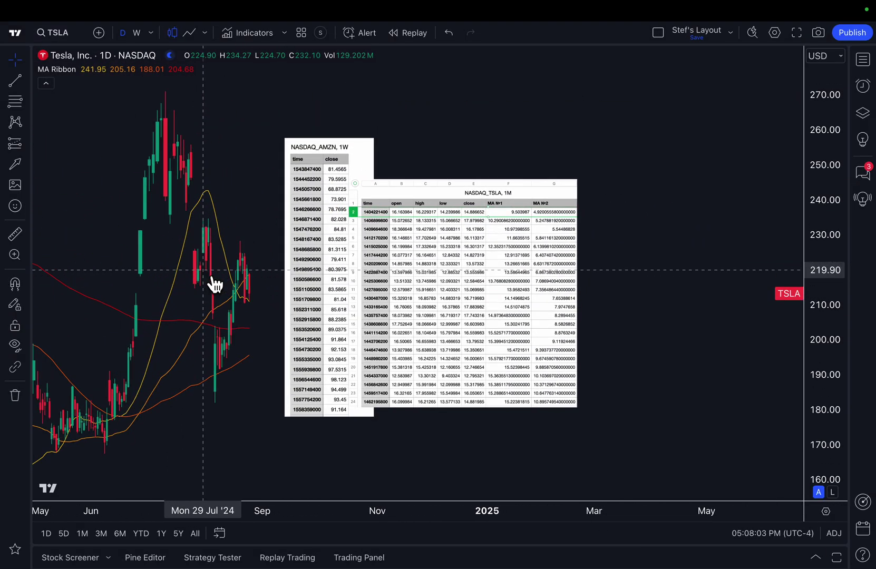
{"action": "scroll", "coordinate": [215, 283], "scroll_direction": "right", "scroll_amount": 3}
Step: Spread the AMZN and TSLA table images apart on the chart
{"action": "left_click_drag", "start_coordinate": [266, 391], "coordinate": [334, 423]}
{"action": "left_click_drag", "start_coordinate": [444, 345], "coordinate": [504, 317]}
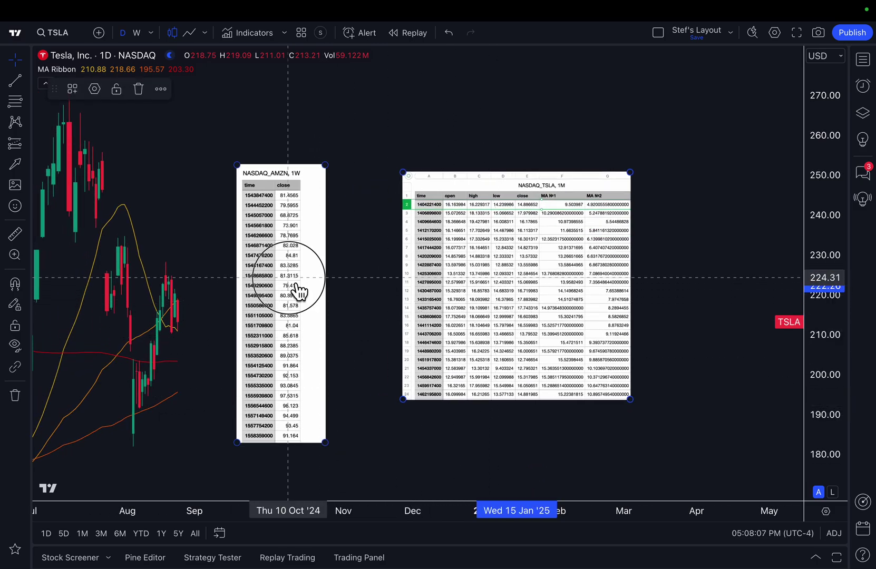
{"action": "left_click_drag", "start_coordinate": [297, 289], "coordinate": [298, 262]}
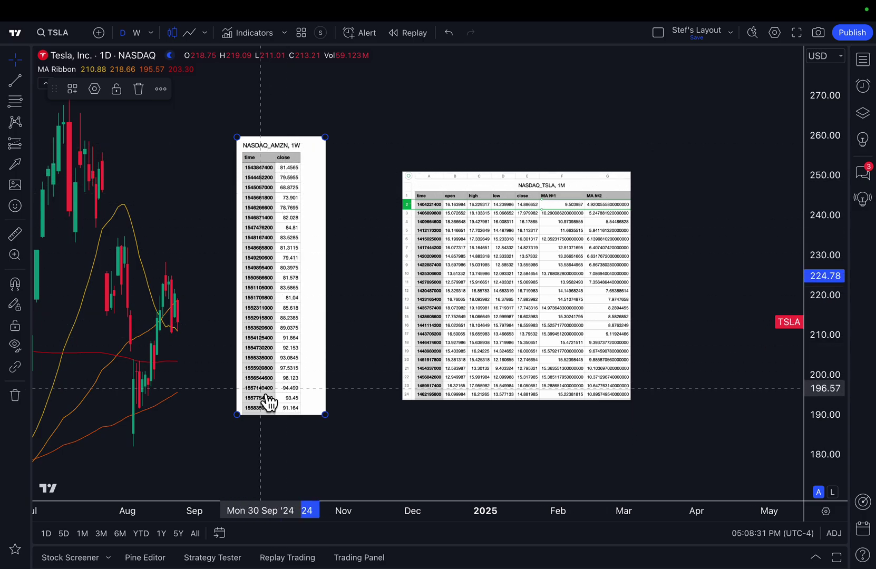
Step: Move the AMZN table image left and enlarge the TSLA monthly table image at chart centre
{"action": "left_click_drag", "start_coordinate": [289, 338], "coordinate": [135, 324]}
{"action": "scroll", "coordinate": [257, 306], "scroll_direction": "up", "scroll_amount": 2}
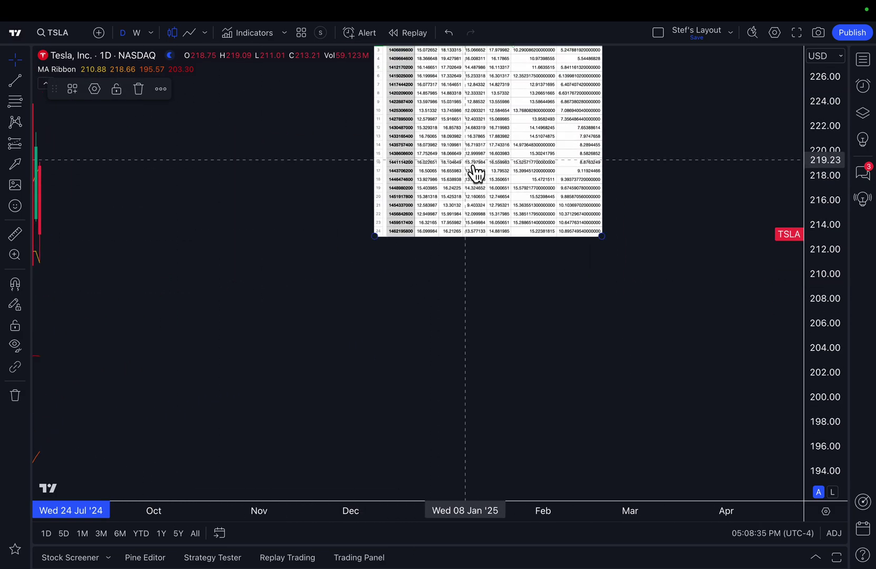
{"action": "left_click_drag", "start_coordinate": [471, 172], "coordinate": [405, 290]}
{"action": "left_click_drag", "start_coordinate": [545, 363], "coordinate": [639, 450]}
{"action": "left_click_drag", "start_coordinate": [583, 367], "coordinate": [538, 357]}
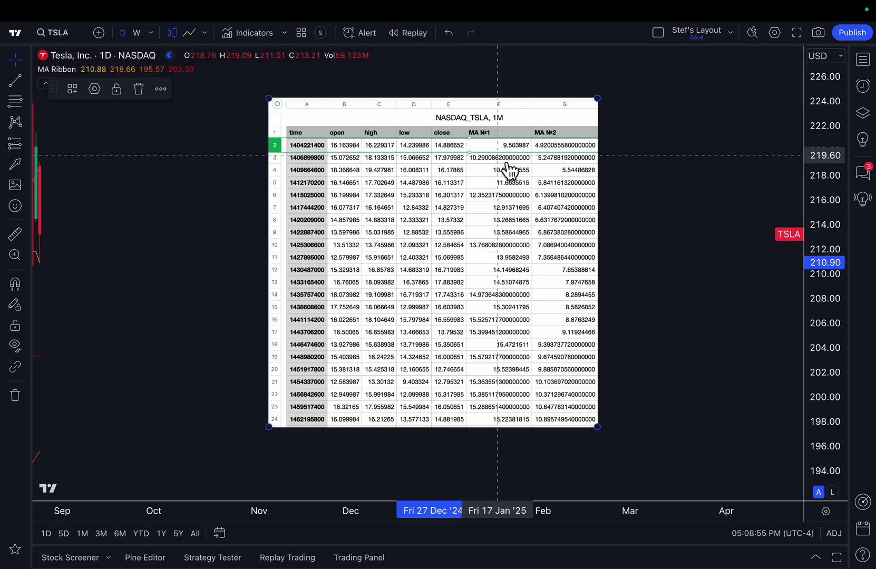
{"action": "left_click", "coordinate": [503, 287]}
{"action": "left_click", "coordinate": [570, 240]}
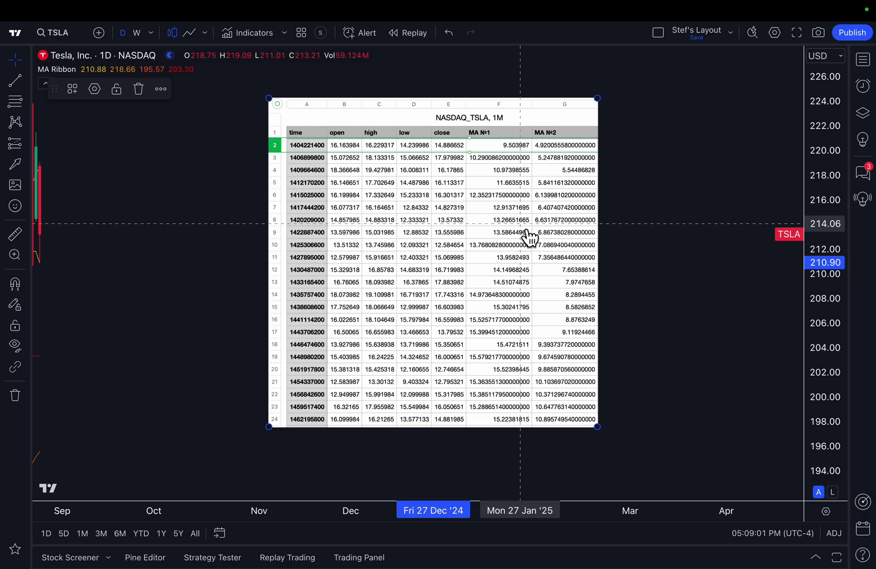
Step: Load the VOO chart in place of Tesla
{"action": "left_click", "coordinate": [64, 36]}
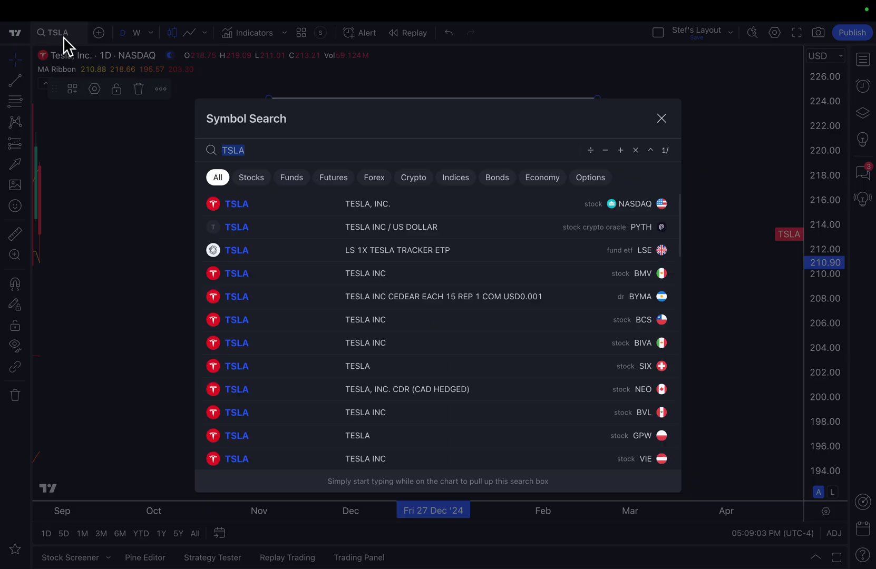
{"action": "type", "text": "VOO"}
{"action": "key", "text": "Return"}
{"action": "scroll", "coordinate": [238, 382], "scroll_direction": "down", "scroll_amount": 3}
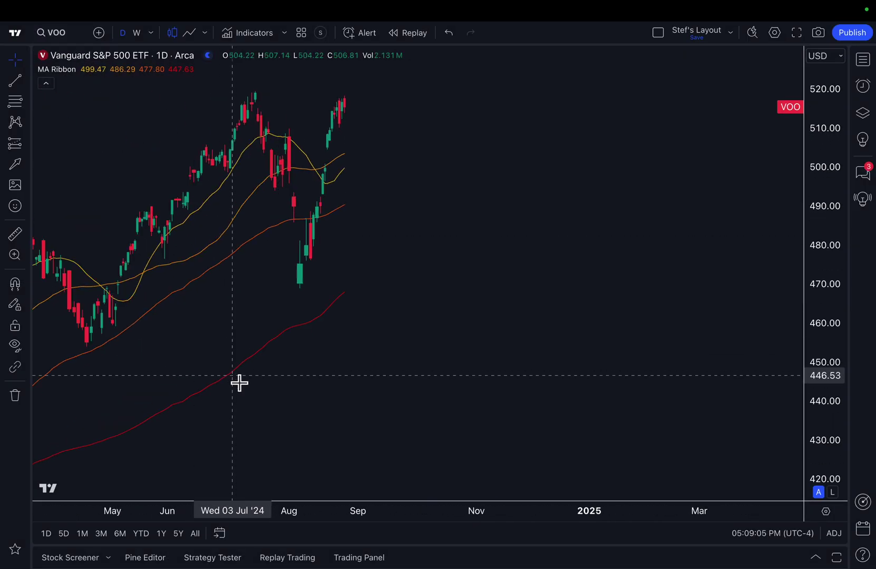
{"action": "scroll", "coordinate": [238, 383], "scroll_direction": "down", "scroll_amount": 5}
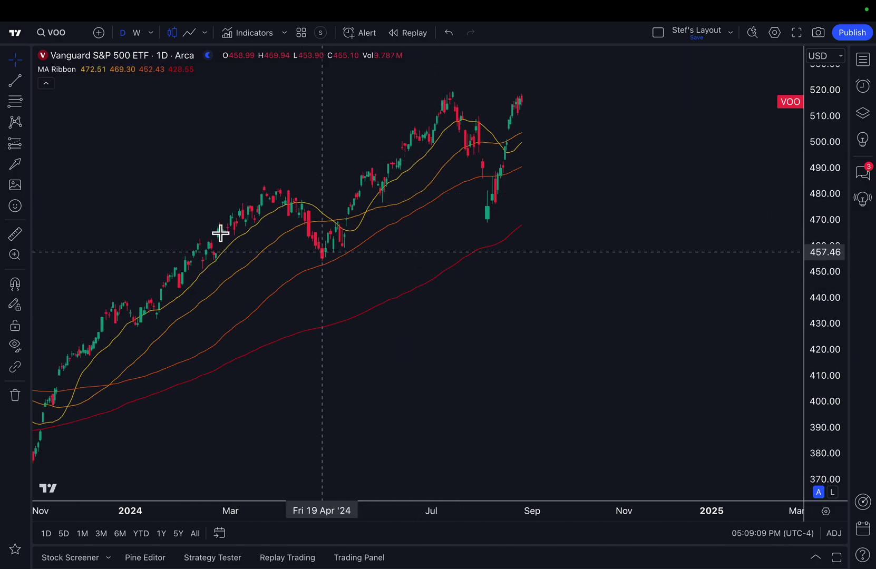
Step: Switch back to the TSLA chart
{"action": "left_click", "coordinate": [63, 35]}
{"action": "type", "text": "TSL"}
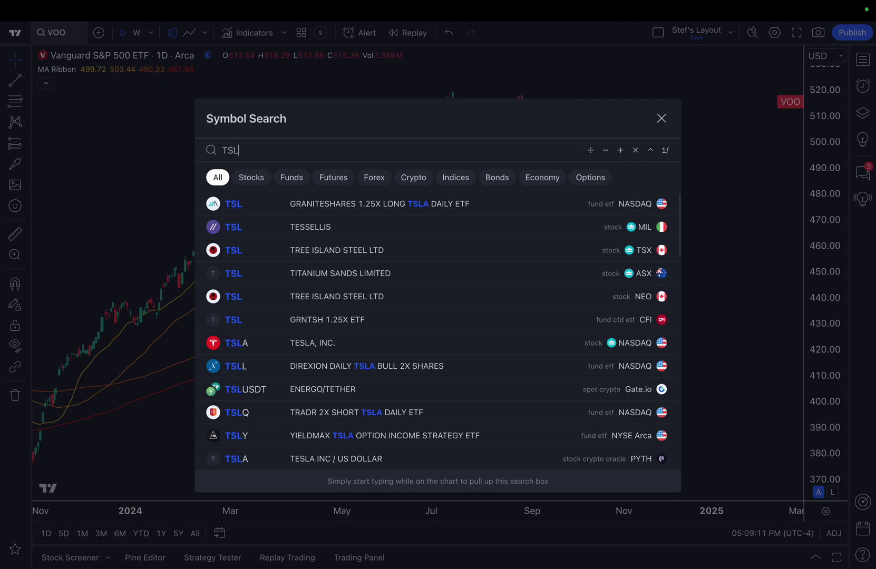
{"action": "type", "text": "A"}
{"action": "key", "text": "Return"}
{"action": "scroll", "coordinate": [465, 189], "scroll_direction": "right", "scroll_amount": 10}
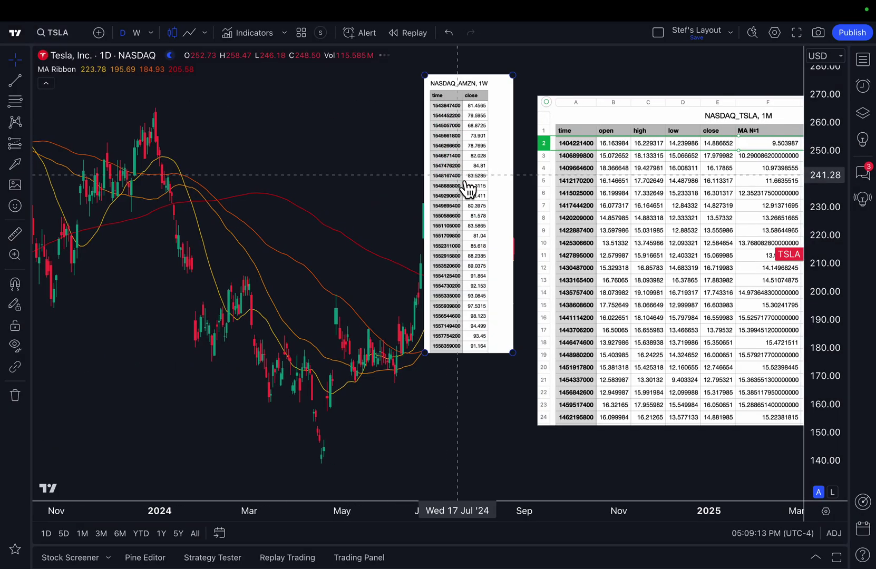
{"action": "scroll", "coordinate": [574, 361], "scroll_direction": "up", "scroll_amount": 5}
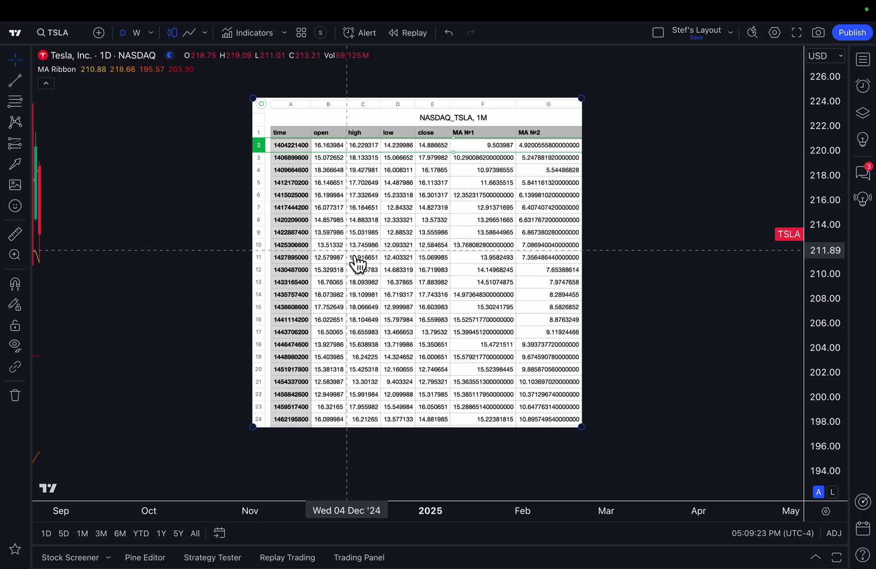
Step: Check the layout menu and flip the interval to weekly and back to daily
{"action": "left_click", "coordinate": [731, 33]}
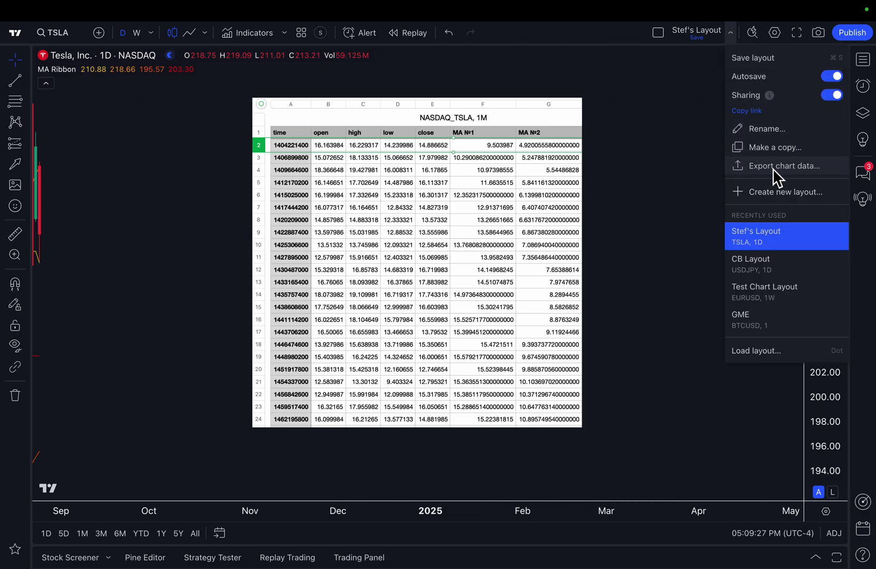
{"action": "left_click", "coordinate": [675, 168]}
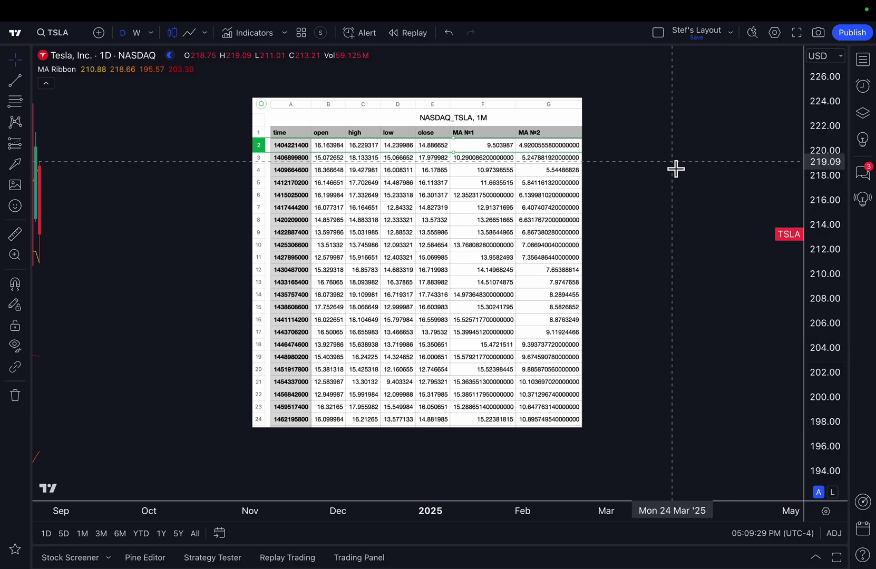
{"action": "left_click", "coordinate": [138, 35]}
{"action": "left_click", "coordinate": [122, 33]}
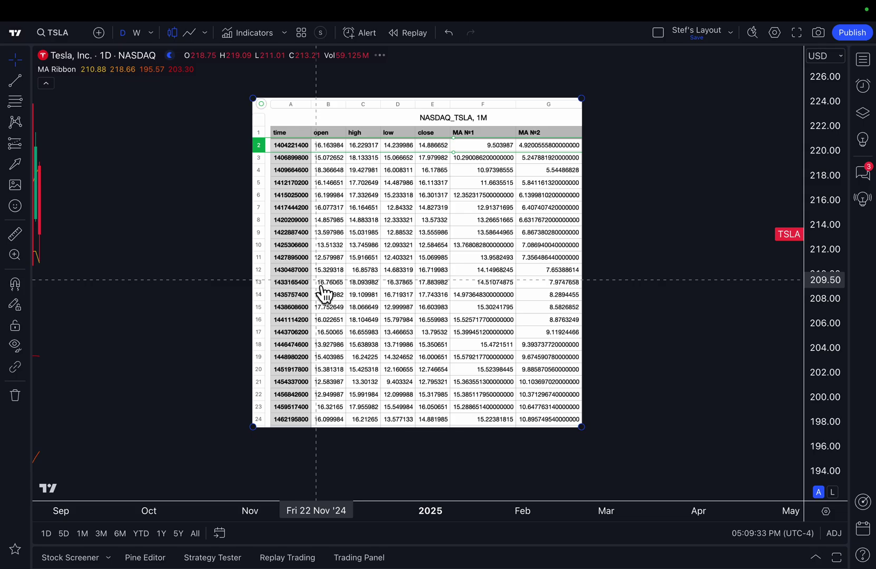
{"action": "scroll", "coordinate": [383, 292], "scroll_direction": "down", "scroll_amount": 5}
{"action": "scroll", "coordinate": [248, 213], "scroll_direction": "up", "scroll_amount": 3}
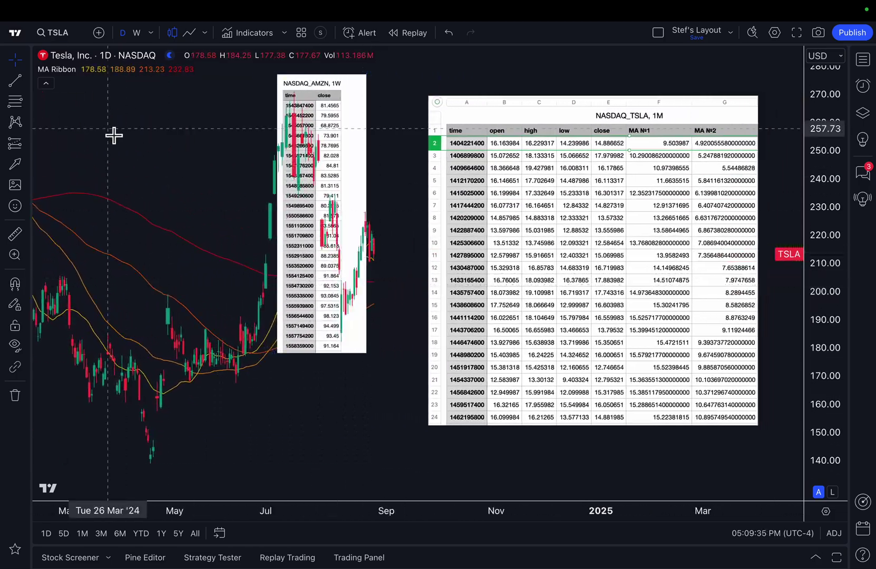
Step: Load the VOO daily chart again
{"action": "left_click", "coordinate": [65, 37]}
{"action": "type", "text": "VOO"}
{"action": "key", "text": "Return"}
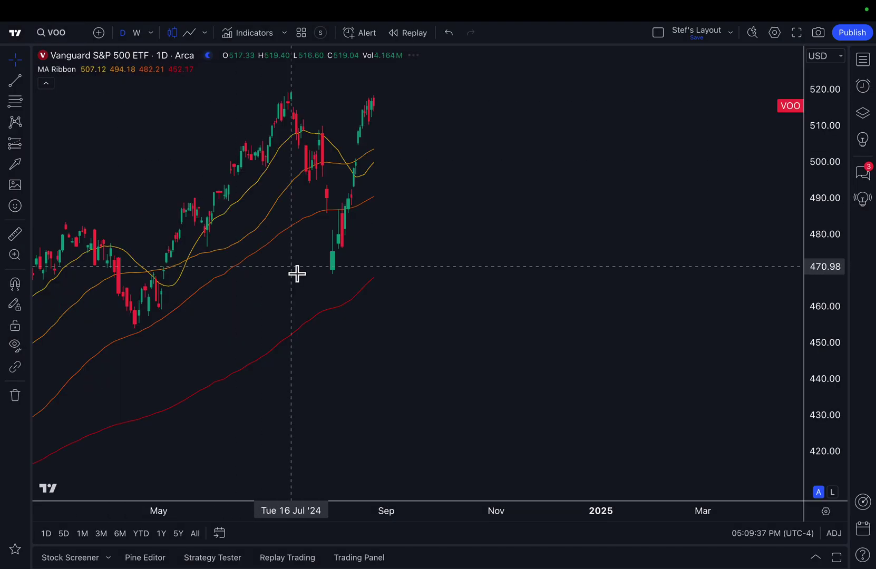
Step: Switch VOO to weekly candles, viewing 2016 through 2024
{"action": "scroll", "coordinate": [316, 259], "scroll_direction": "down", "scroll_amount": 5}
{"action": "left_click", "coordinate": [139, 36]}
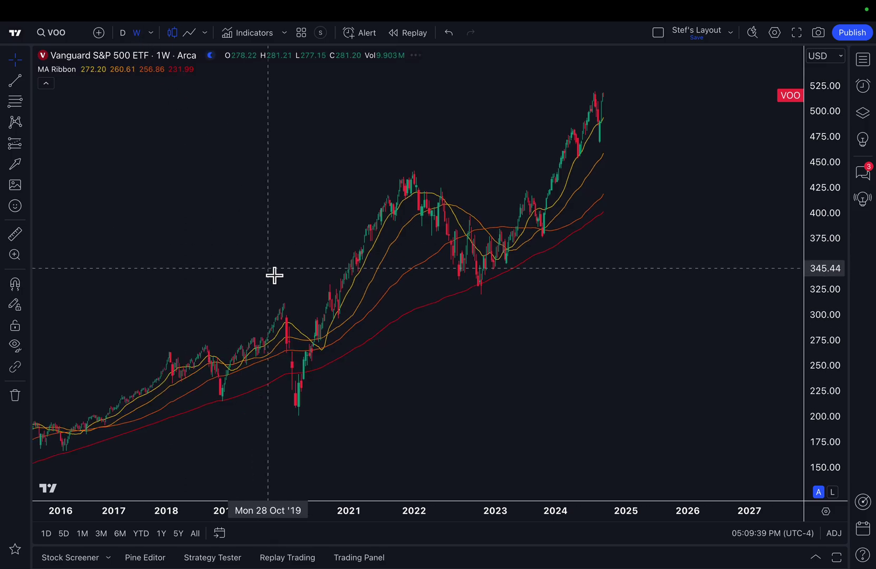
{"action": "scroll", "coordinate": [274, 275], "scroll_direction": "up", "scroll_amount": 2}
{"action": "scroll", "coordinate": [322, 351], "scroll_direction": "up", "scroll_amount": 1}
{"action": "scroll", "coordinate": [400, 426], "scroll_direction": "left", "scroll_amount": 3}
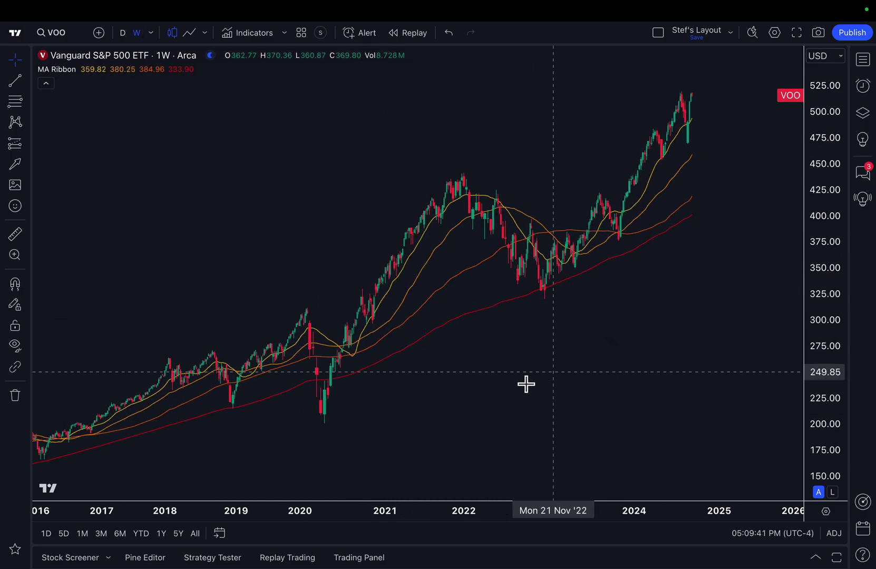
Step: Select and deselect the MA Ribbon, then check and close the layout menu
{"action": "left_click", "coordinate": [443, 334]}
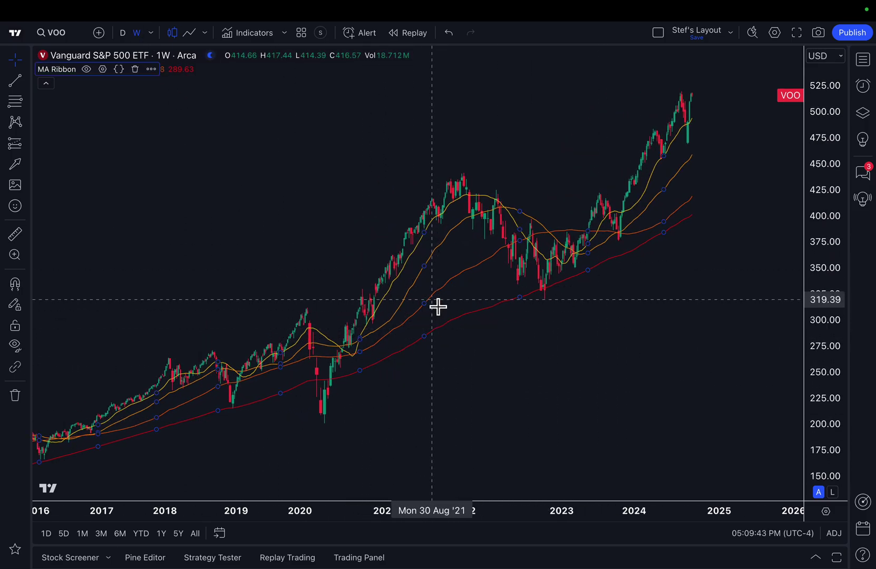
{"action": "left_click", "coordinate": [281, 202]}
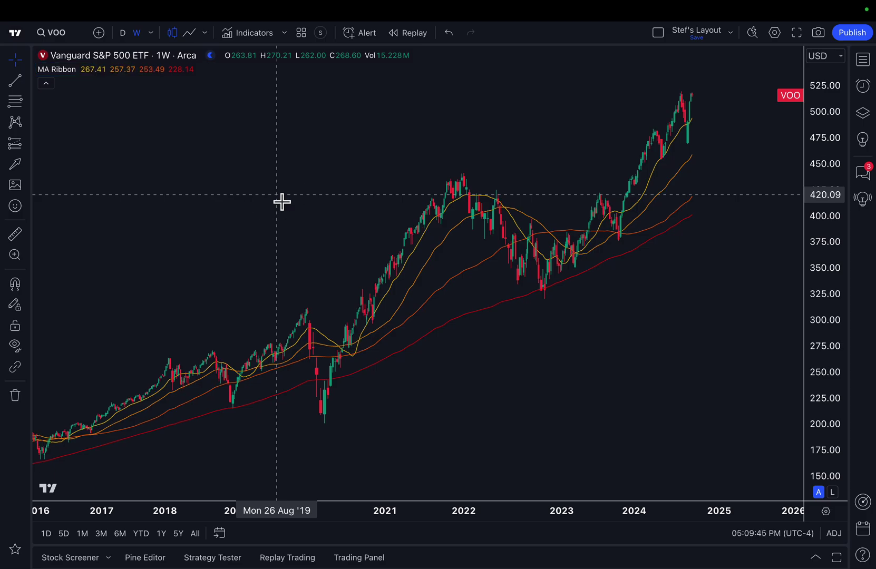
{"action": "left_click", "coordinate": [735, 38]}
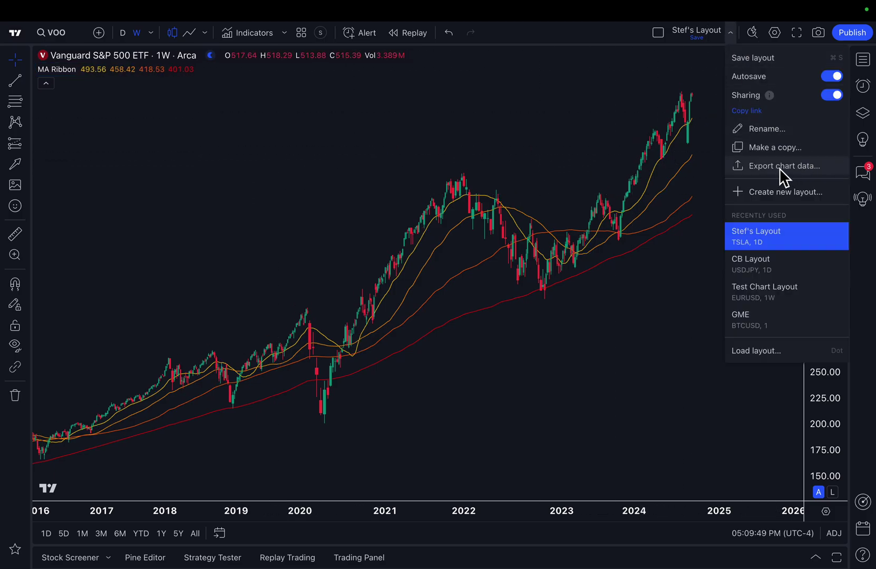
{"action": "left_click", "coordinate": [461, 135]}
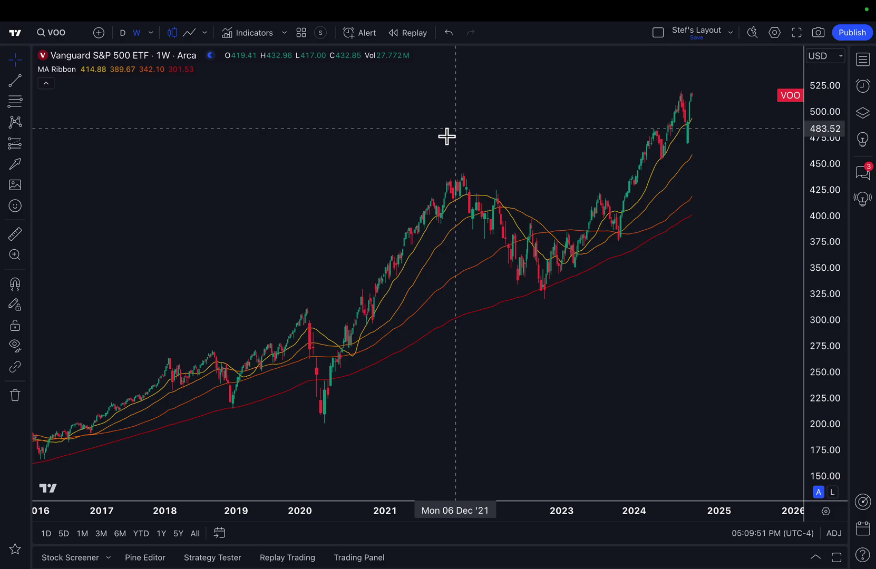
Step: Draw a red arrow pointing at the 2022 peak
{"action": "left_click", "coordinate": [29, 84]}
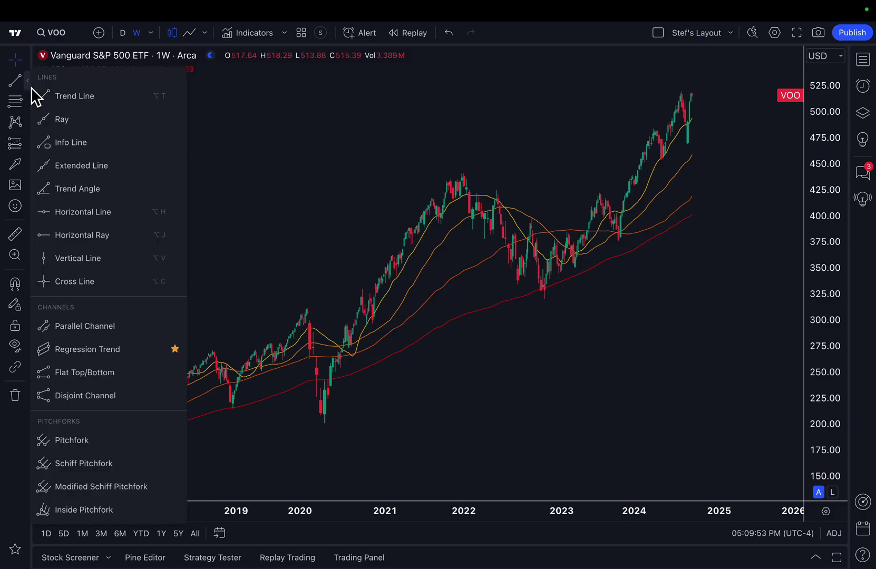
{"action": "left_click", "coordinate": [20, 165]}
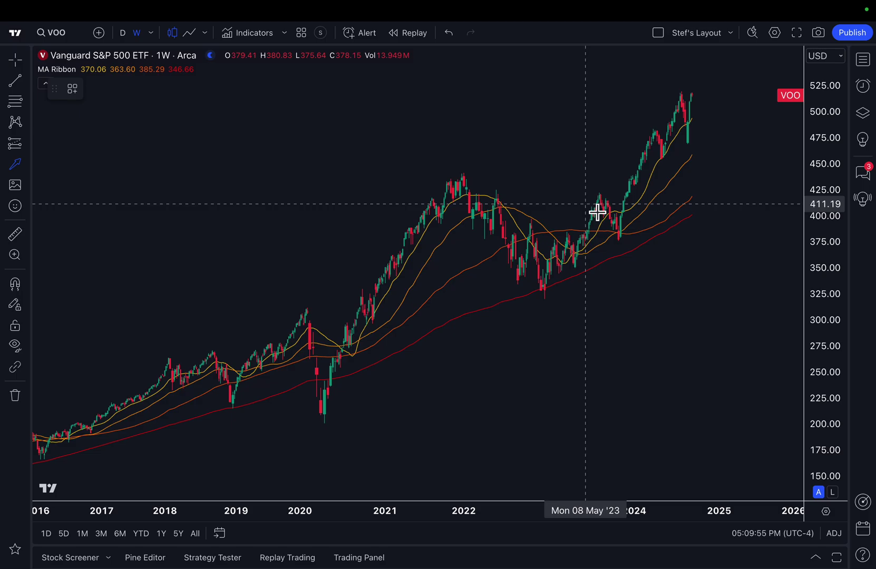
{"action": "left_click_drag", "start_coordinate": [503, 148], "coordinate": [474, 167]}
{"action": "left_click", "coordinate": [412, 171]}
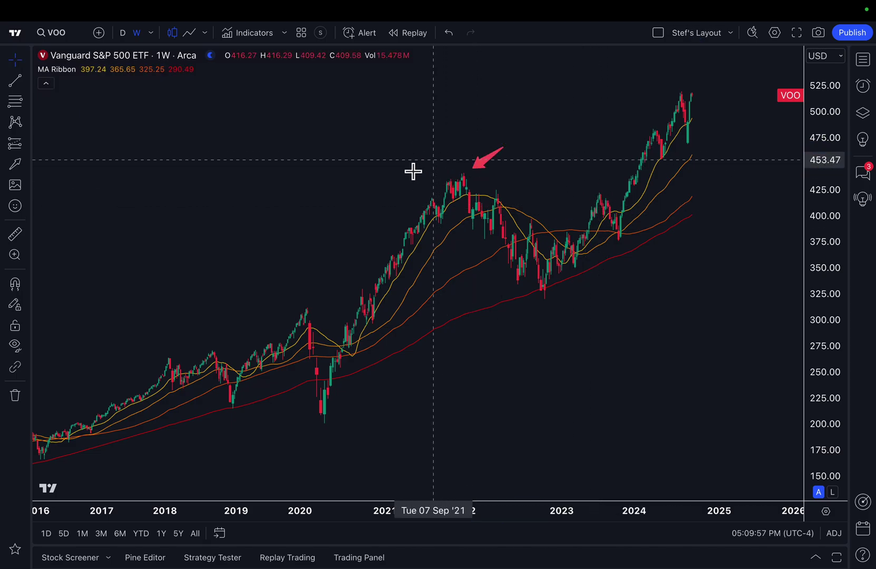
Step: Circle the late-2022 low in red with the brush
{"action": "left_click", "coordinate": [28, 168]}
{"action": "left_click", "coordinate": [43, 162]}
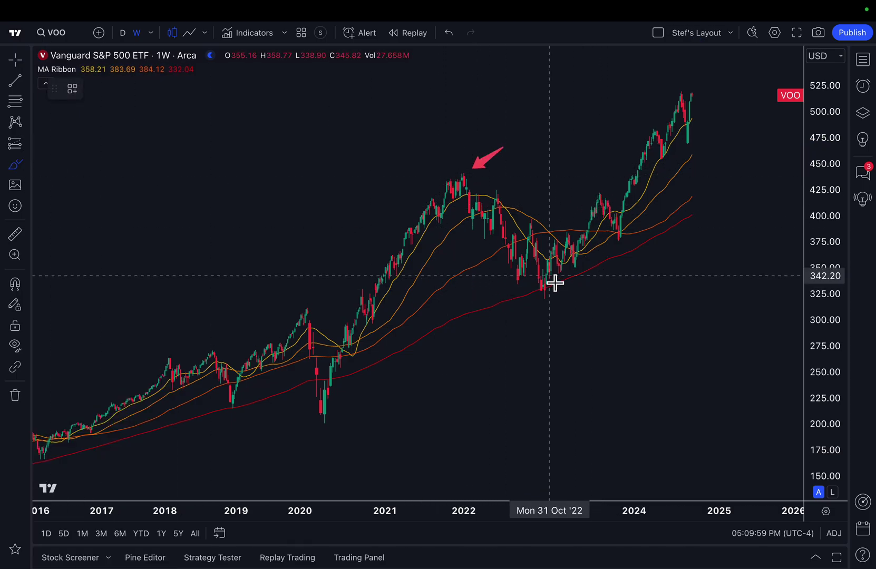
{"action": "mouse_move", "coordinate": [548, 277]}
{"action": "left_mouse_down"}
{"action": "mouse_move", "coordinate": [545, 305]}
{"action": "mouse_move", "coordinate": [553, 286]}
{"action": "left_mouse_up"}
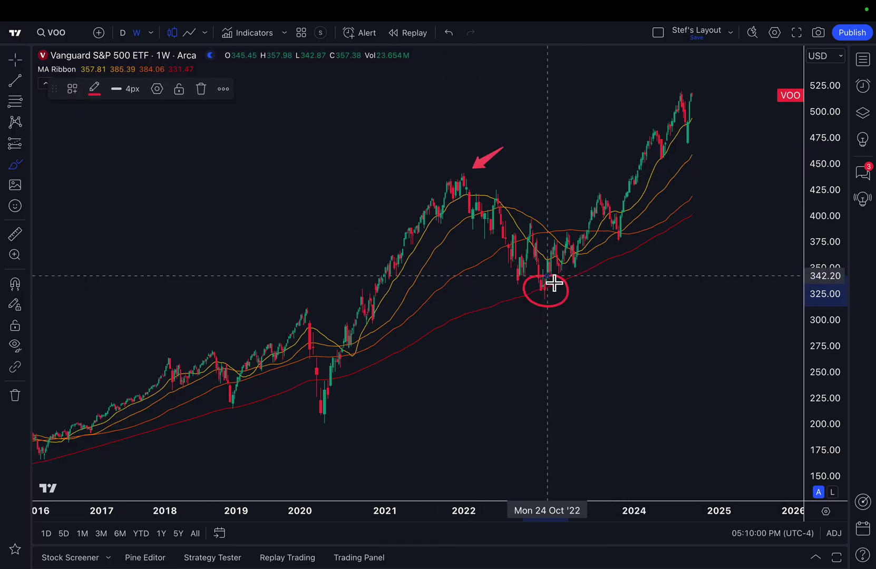
Step: Add a horizontal line at 518.57 near the high
{"action": "left_click", "coordinate": [29, 82]}
{"action": "left_click", "coordinate": [83, 212]}
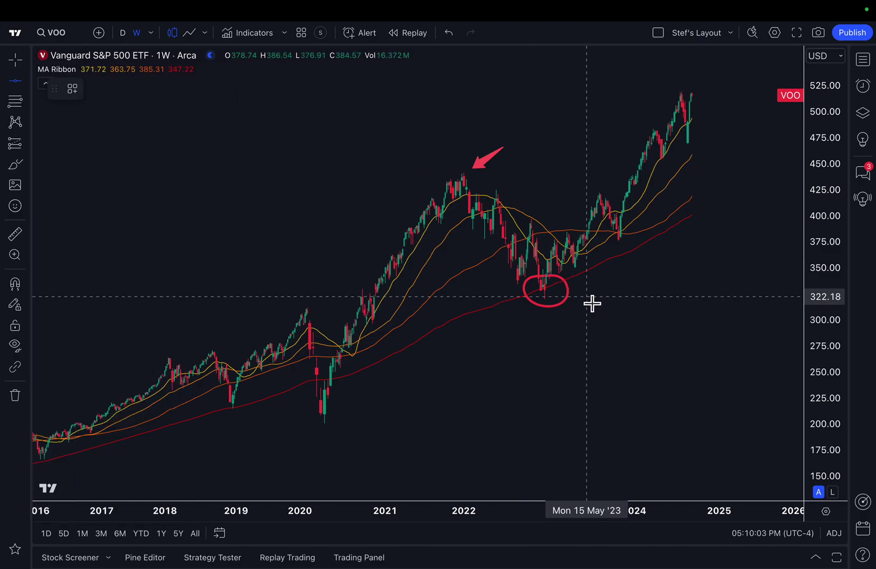
{"action": "left_click", "coordinate": [712, 96]}
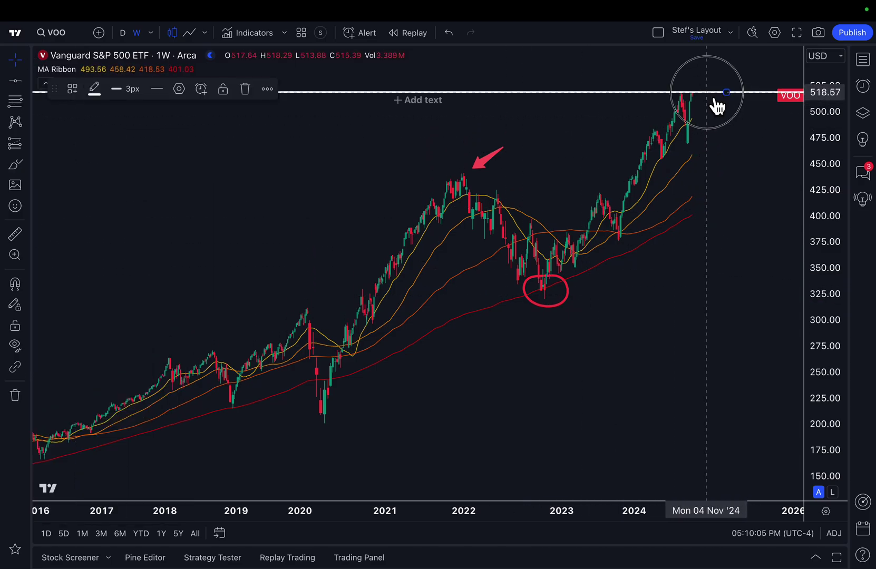
{"action": "scroll", "coordinate": [674, 109], "scroll_direction": "up", "scroll_amount": 3}
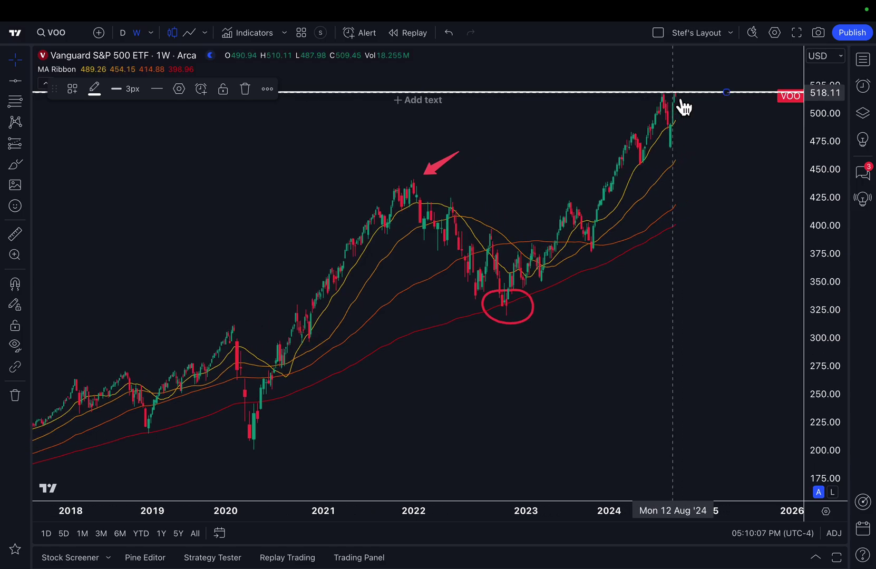
{"action": "left_click", "coordinate": [587, 136]}
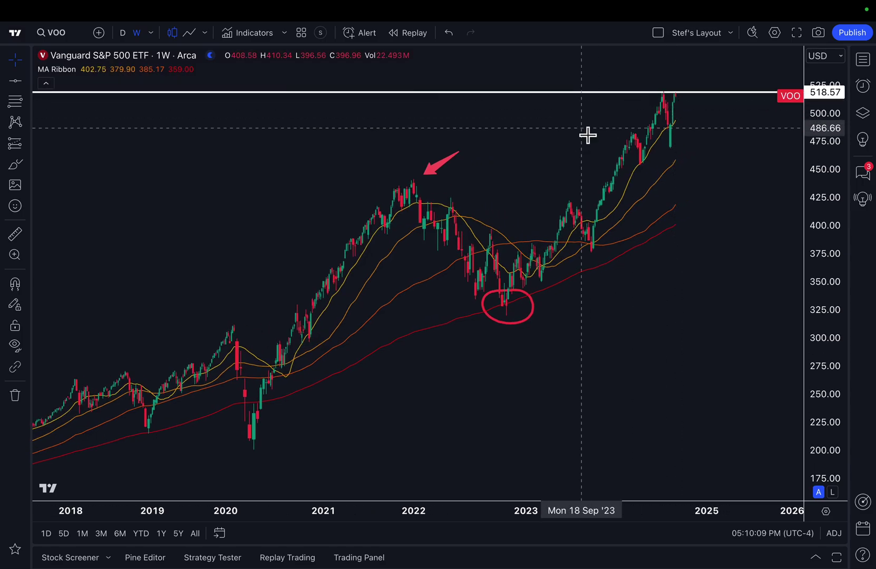
Step: Nudge the red arrow slightly down-left and pan toward recent dates
{"action": "mouse_move", "coordinate": [441, 180]}
{"action": "left_mouse_down"}
{"action": "mouse_move", "coordinate": [448, 186]}
{"action": "mouse_move", "coordinate": [441, 185]}
{"action": "left_mouse_up"}
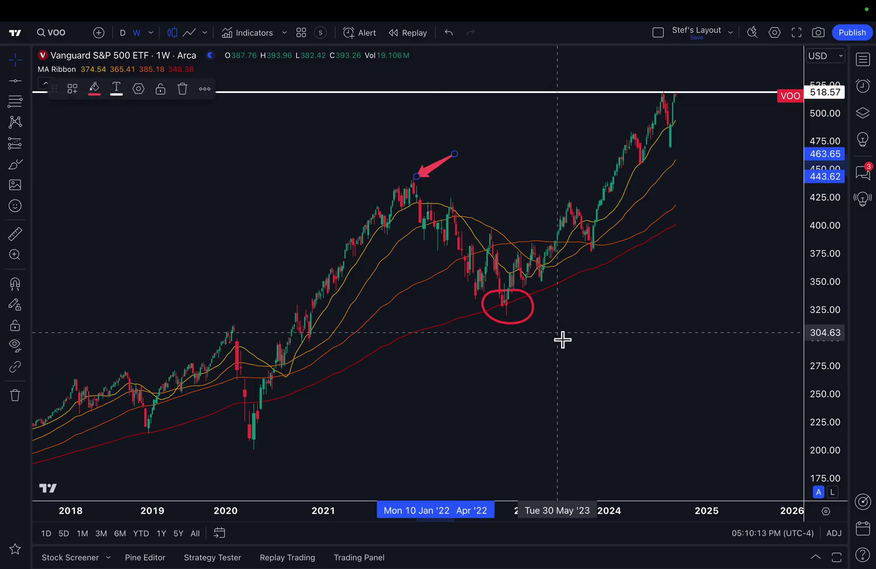
{"action": "left_click", "coordinate": [627, 347]}
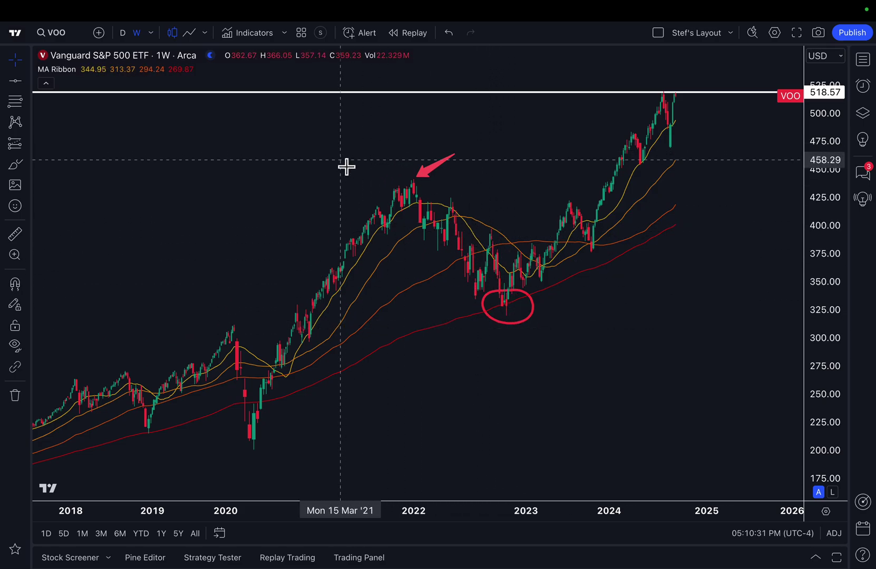
{"action": "scroll", "coordinate": [346, 166], "scroll_direction": "up", "scroll_amount": 2}
{"action": "left_click_drag", "start_coordinate": [346, 166], "coordinate": [312, 167]}
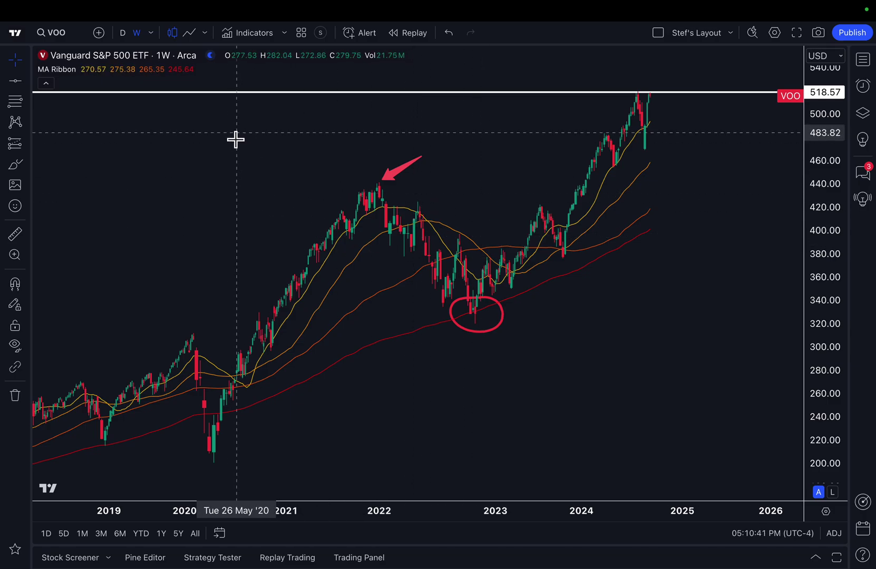
Step: Leave the VOO chart for the TradingView home page and show the Products > Screeners list
{"action": "left_click", "coordinate": [15, 32]}
{"action": "left_click", "coordinate": [73, 93]}
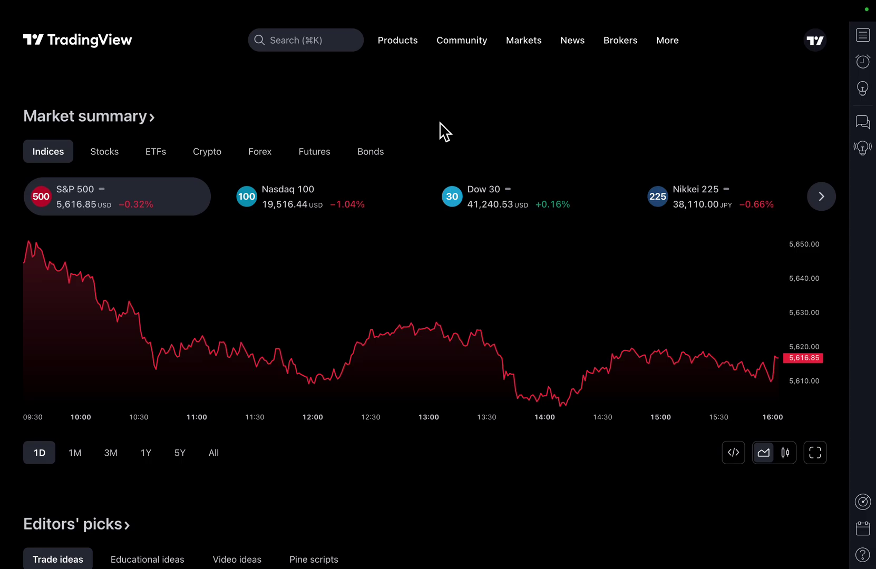
{"action": "mouse_move", "coordinate": [408, 50]}
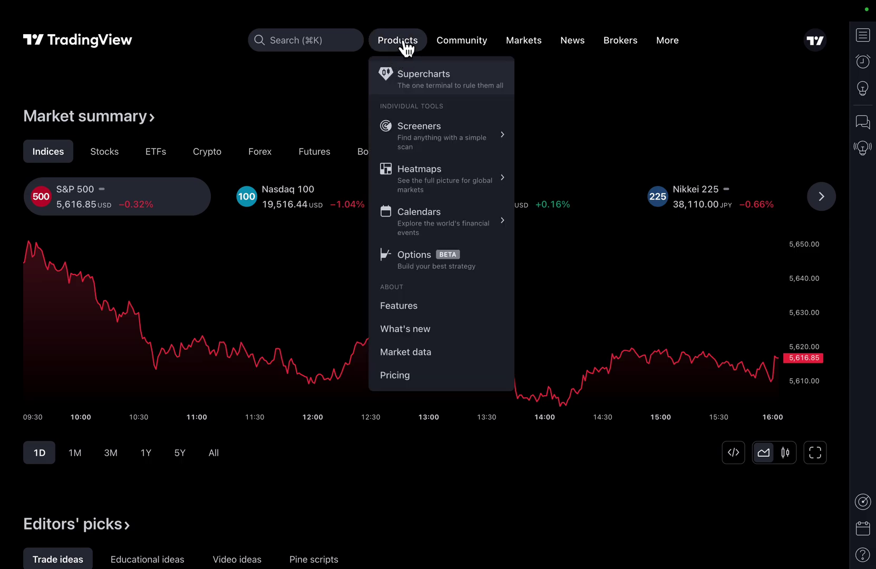
{"action": "mouse_move", "coordinate": [434, 143]}
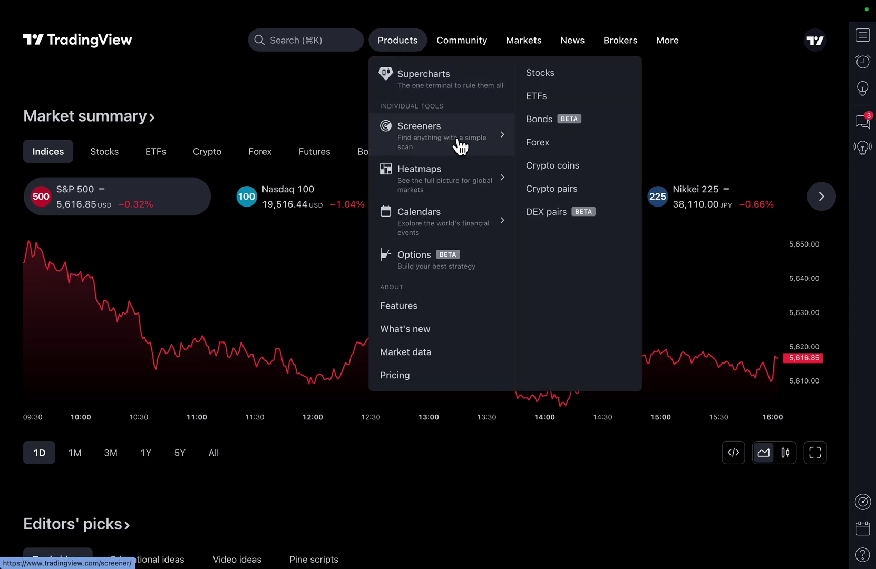
Step: Open the stock screener and limit market cap to 2B–10B
{"action": "left_click", "coordinate": [553, 80]}
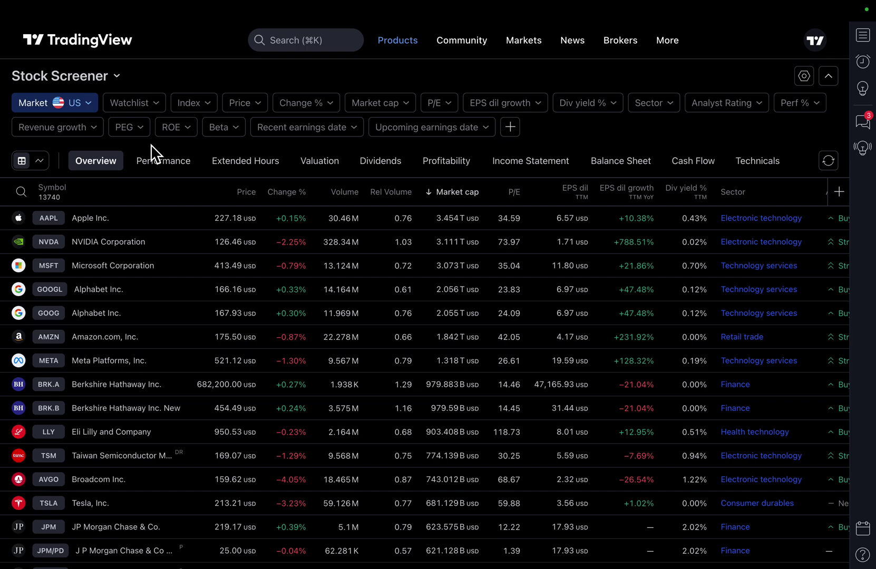
{"action": "left_click", "coordinate": [386, 102]}
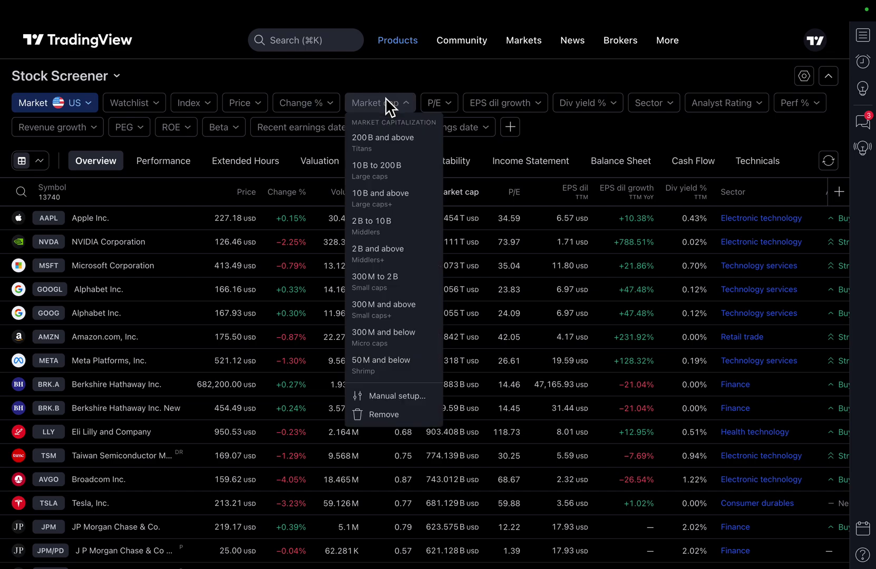
{"action": "left_click", "coordinate": [367, 229]}
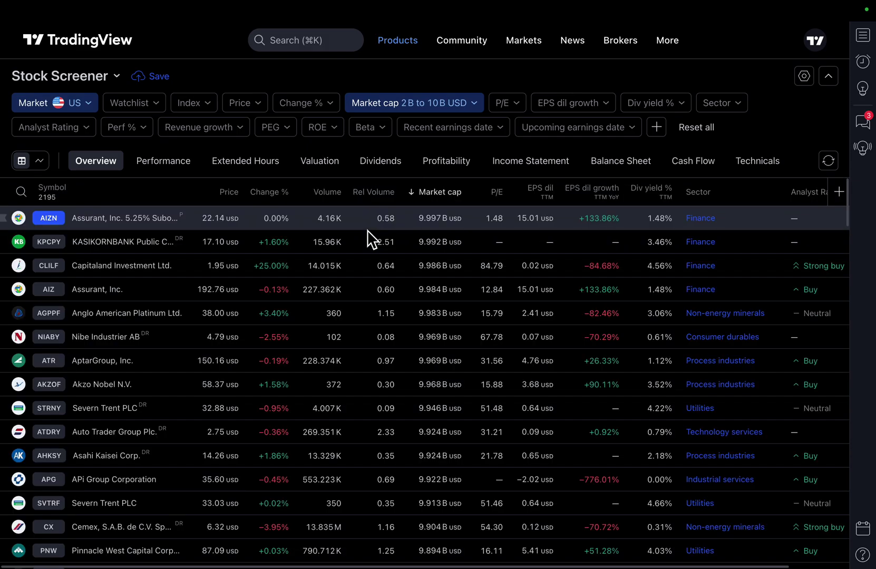
Step: Add revenue growth above 25% and P/E above 0 filters, then move Price after Change %
{"action": "left_click", "coordinate": [234, 128]}
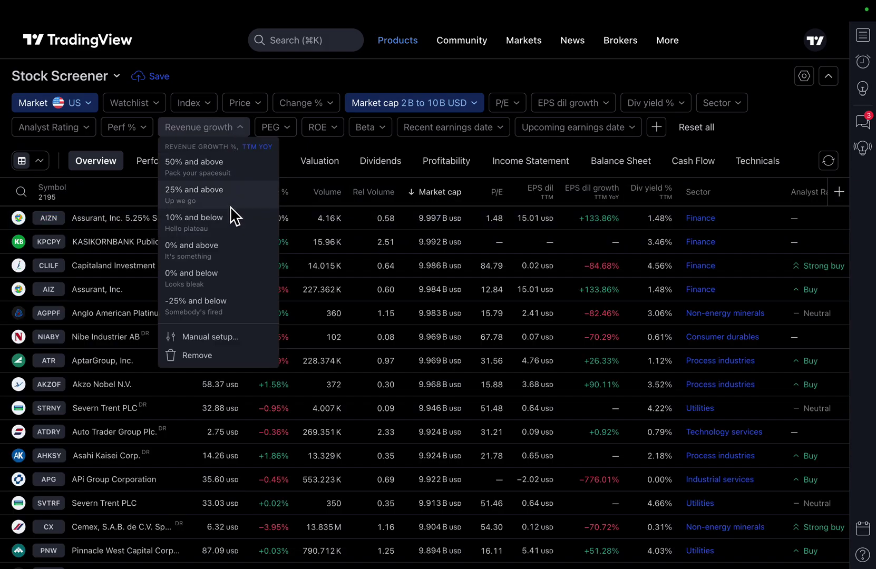
{"action": "left_click", "coordinate": [225, 192]}
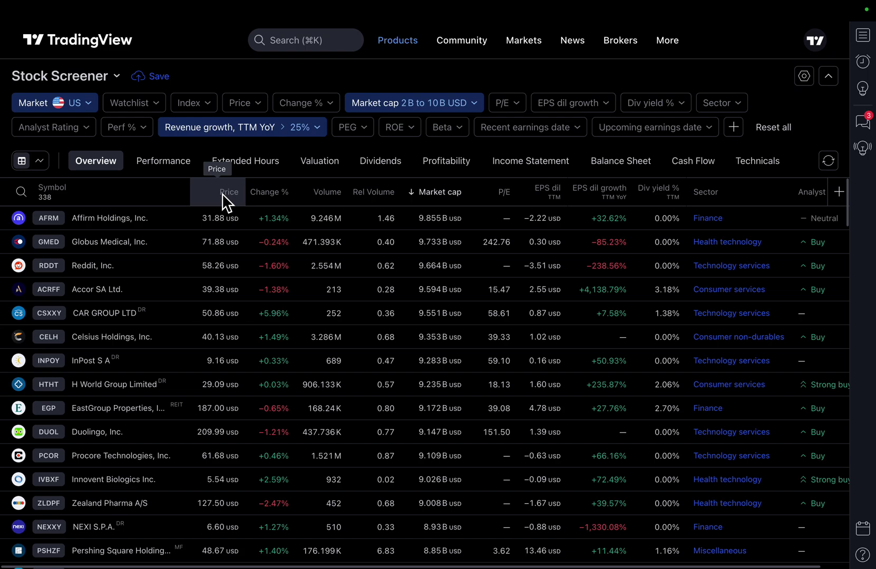
{"action": "left_click", "coordinate": [517, 108]}
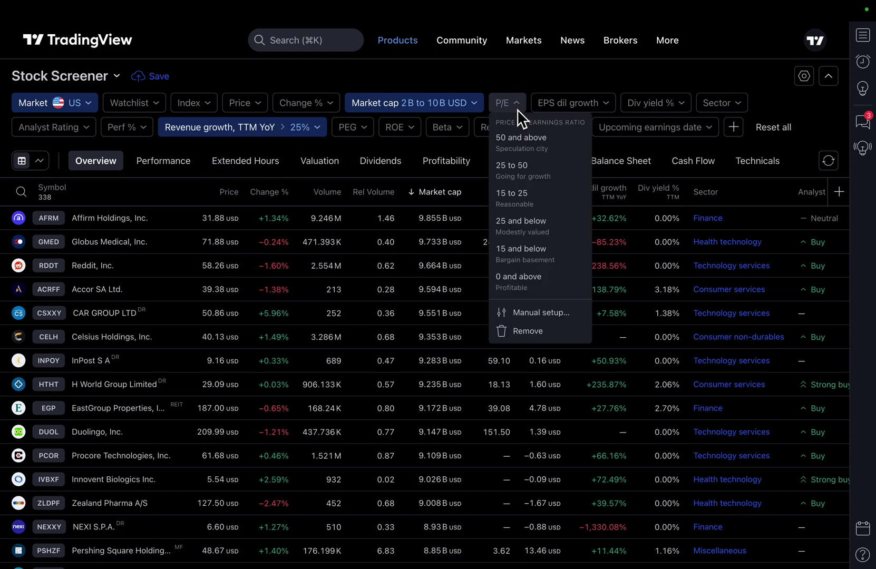
{"action": "left_click", "coordinate": [531, 280]}
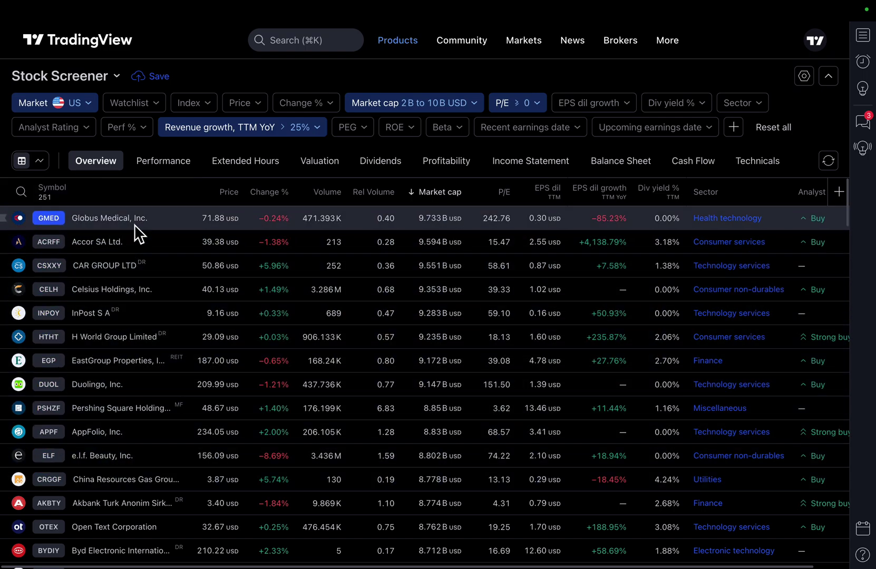
{"action": "left_click_drag", "start_coordinate": [269, 195], "coordinate": [287, 199]}
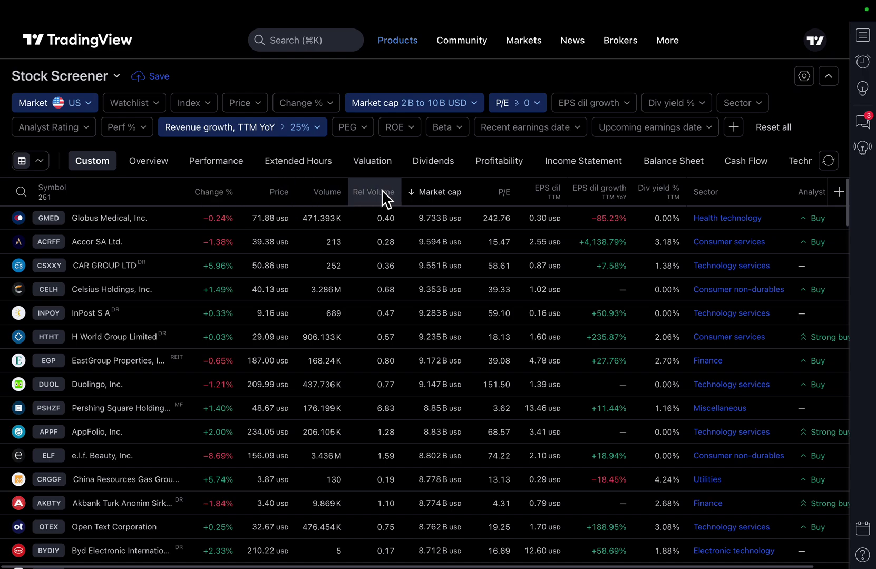
Step: Sort the 251 stocks by market cap, largest first, and view the Overview and Performance columns
{"action": "left_click", "coordinate": [429, 195]}
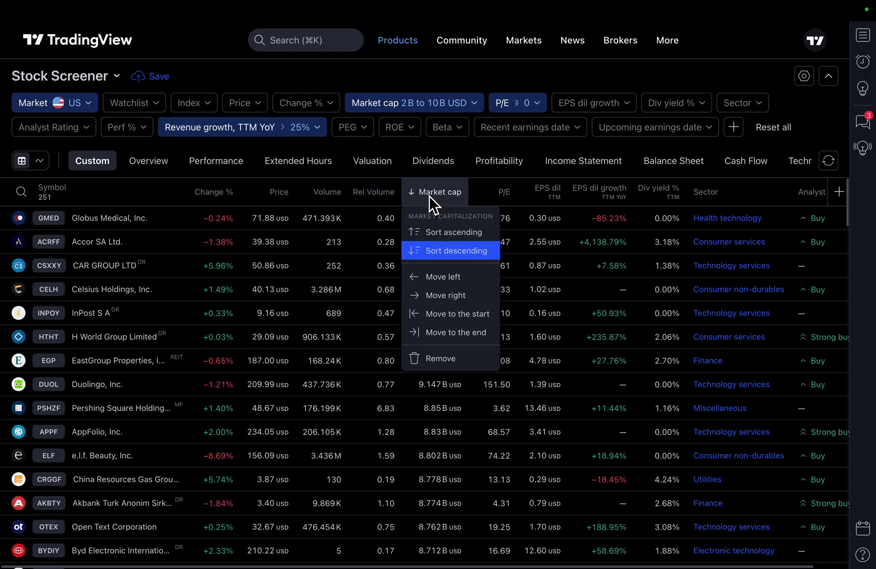
{"action": "left_click", "coordinate": [440, 252]}
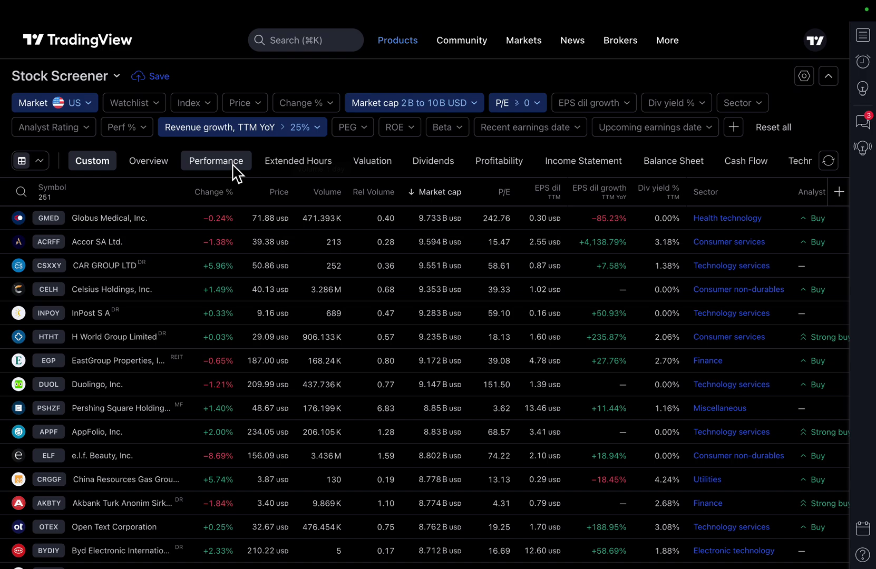
{"action": "left_click", "coordinate": [157, 167]}
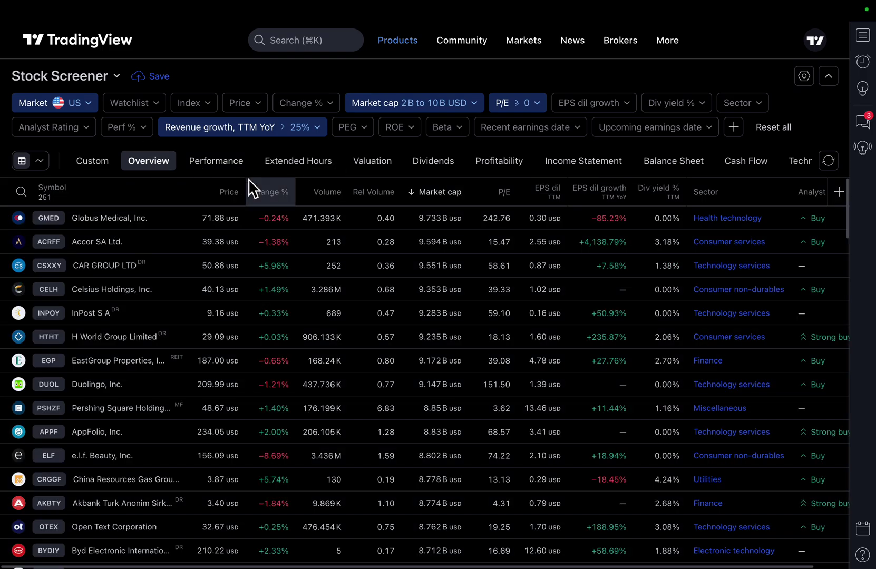
{"action": "left_click", "coordinate": [221, 176]}
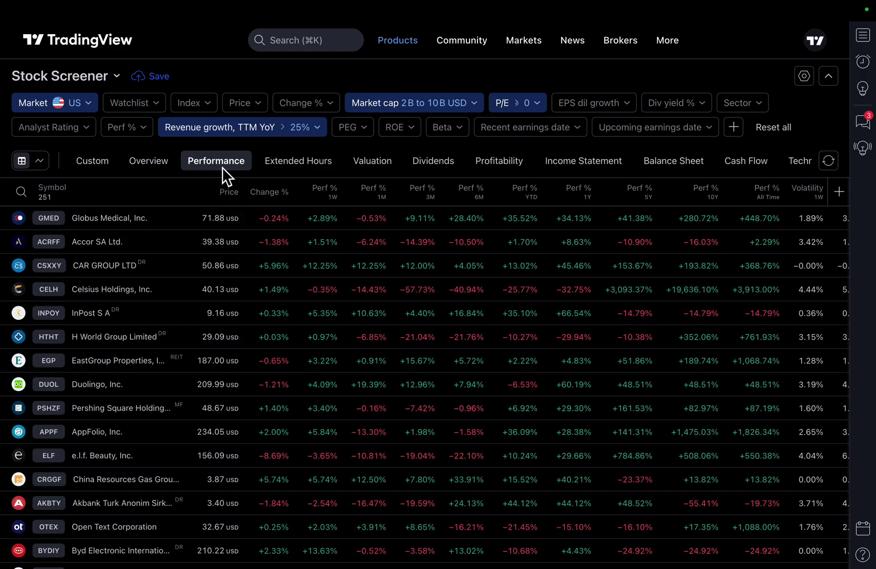
Step: Switch to the Extended Hours columns and bring up the Stock Screener save and export menu
{"action": "left_click", "coordinate": [288, 165]}
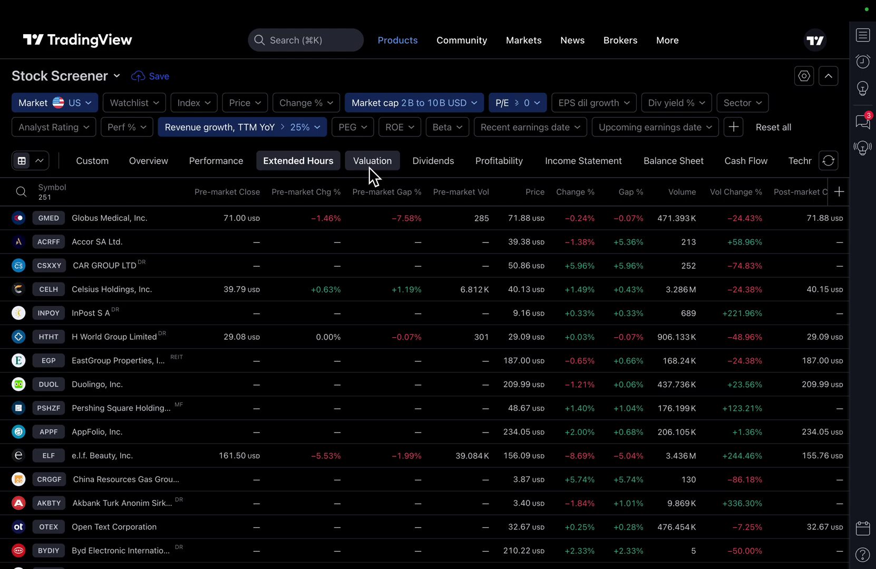
{"action": "left_click", "coordinate": [373, 175]}
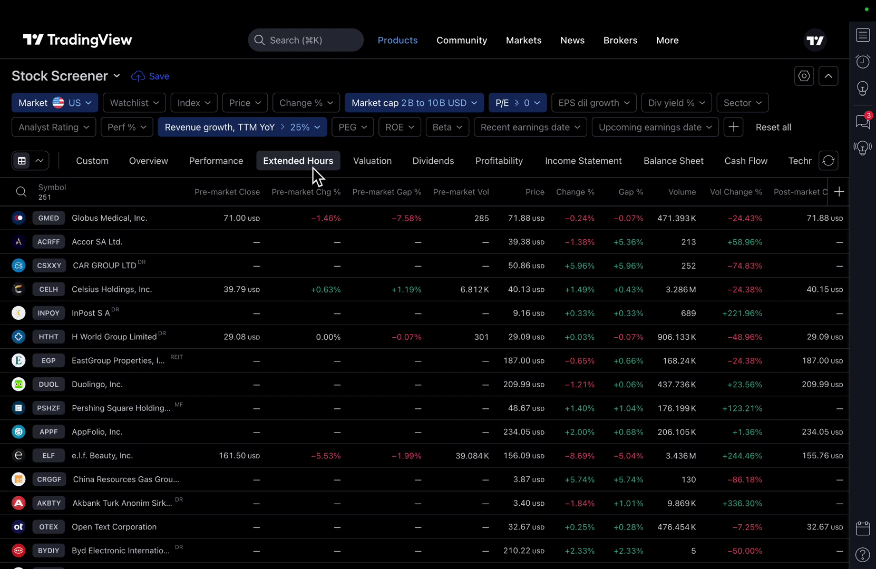
{"action": "left_click", "coordinate": [117, 77]}
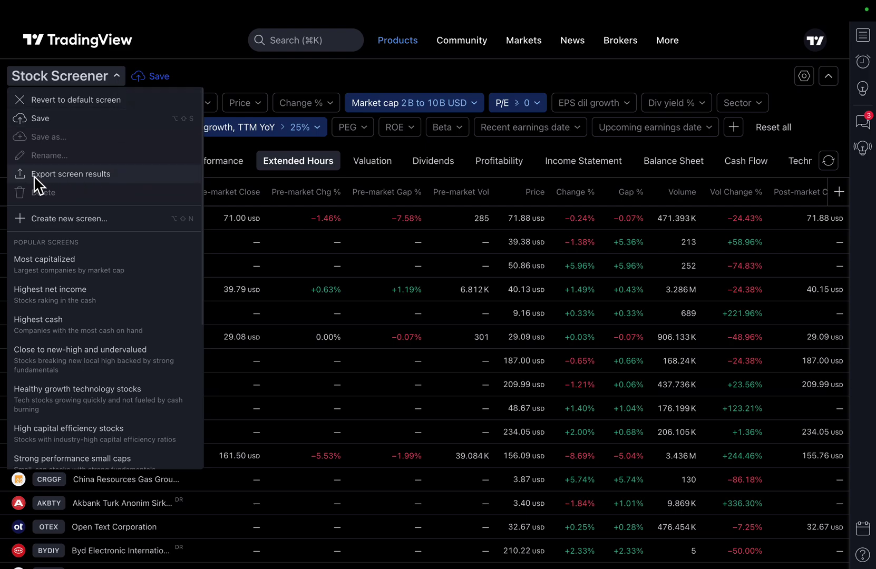
Step: Download the filtered stocks as CSV and cycle through the Overview to Profitability column sets
{"action": "left_click", "coordinate": [82, 185]}
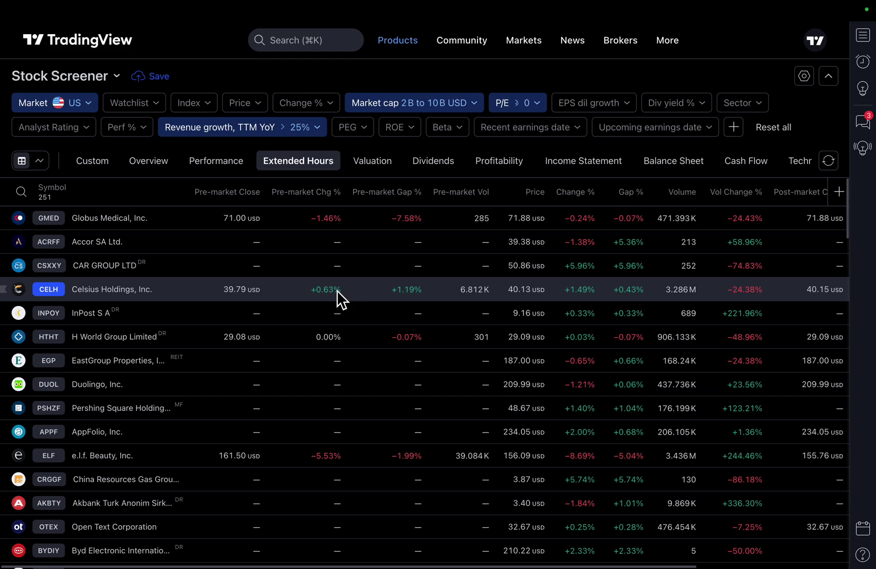
{"action": "left_click", "coordinate": [158, 164]}
{"action": "left_click", "coordinate": [246, 168]}
{"action": "left_click", "coordinate": [297, 168]}
{"action": "left_click", "coordinate": [377, 167]}
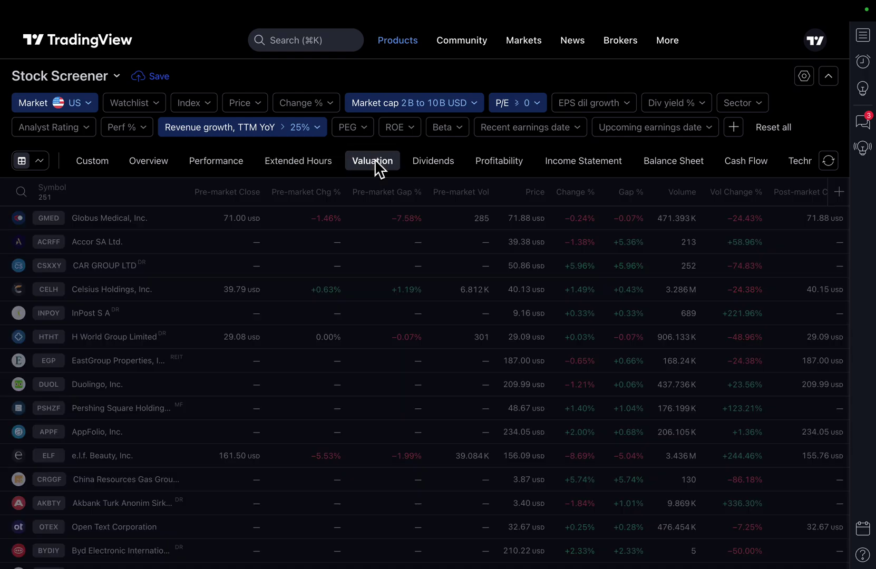
{"action": "left_click", "coordinate": [447, 164]}
{"action": "left_click", "coordinate": [507, 170]}
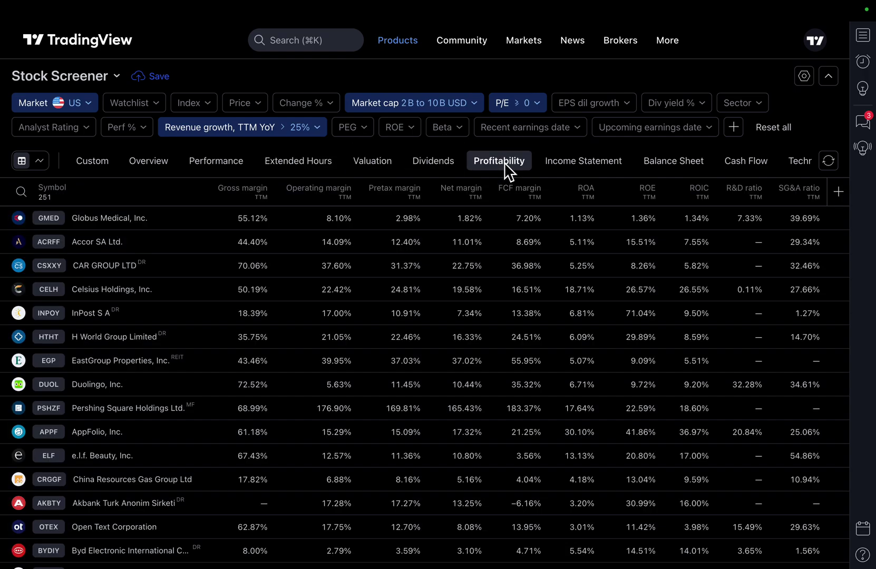
Step: Review extended-hours and performance figures, then settle on Valuation columns with market cap, P/E and PEG
{"action": "left_click", "coordinate": [299, 162]}
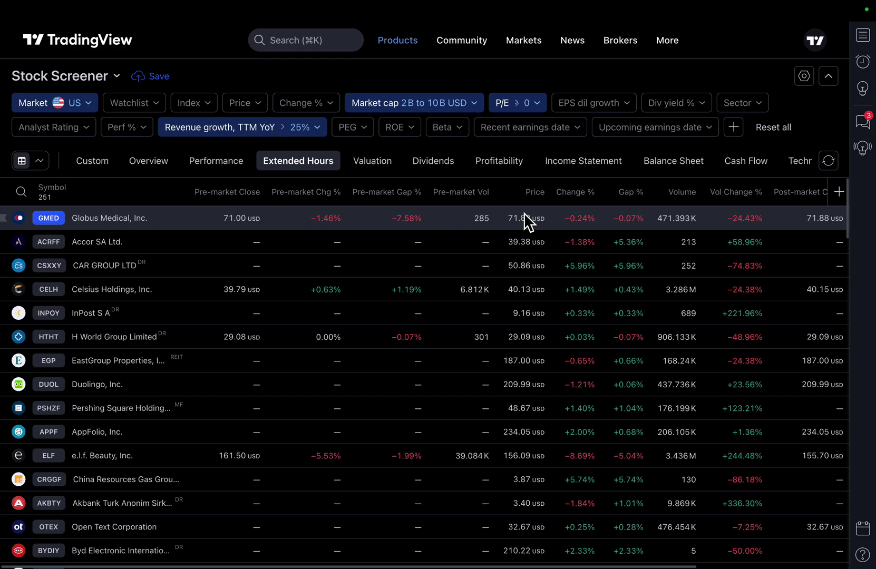
{"action": "scroll", "coordinate": [640, 360], "scroll_direction": "right", "scroll_amount": 2}
{"action": "scroll", "coordinate": [637, 352], "scroll_direction": "right", "scroll_amount": 3}
{"action": "scroll", "coordinate": [637, 351], "scroll_direction": "left", "scroll_amount": 4}
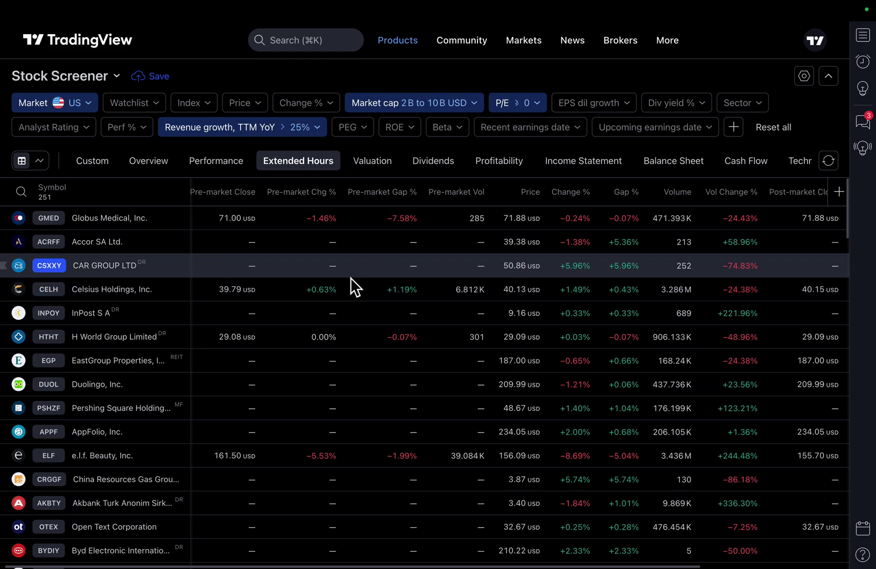
{"action": "left_click", "coordinate": [223, 167]}
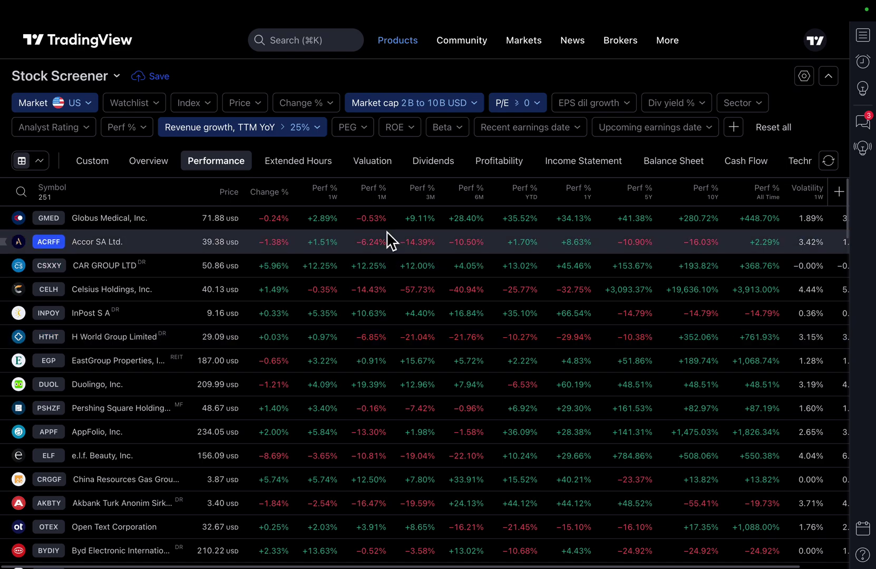
{"action": "left_click", "coordinate": [372, 162]}
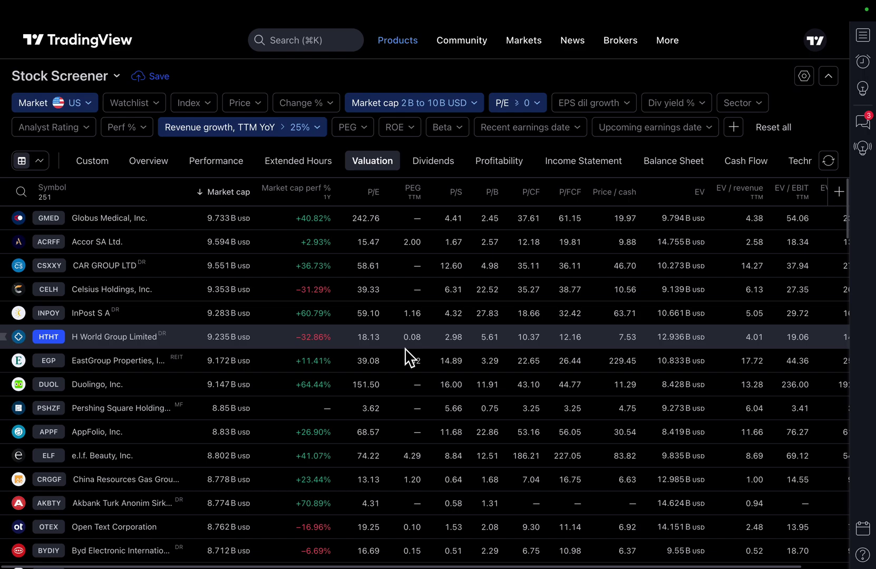
Step: Leave the screener for Supercharts and load Tesla (TSLA) on NASDAQ onto the chart
{"action": "mouse_move", "coordinate": [398, 53]}
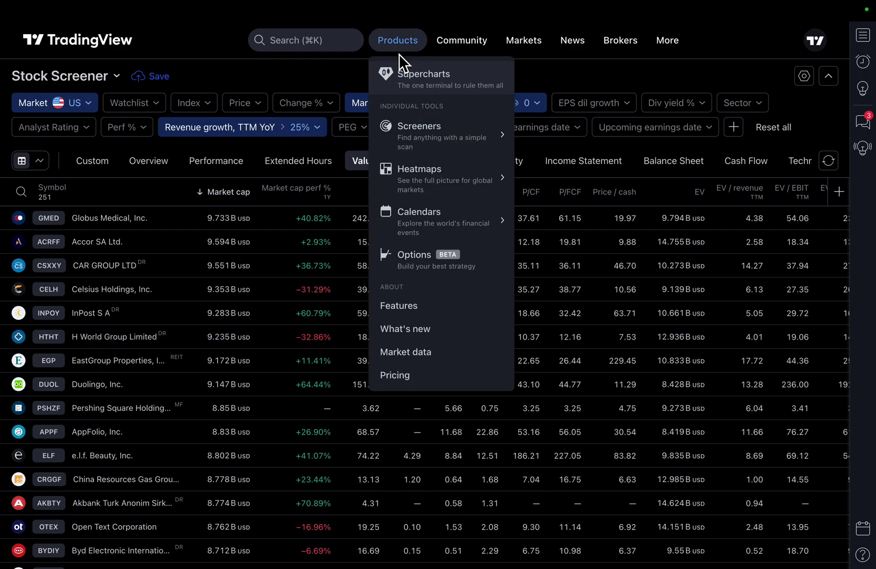
{"action": "left_click", "coordinate": [402, 80]}
{"action": "left_click", "coordinate": [476, 227]}
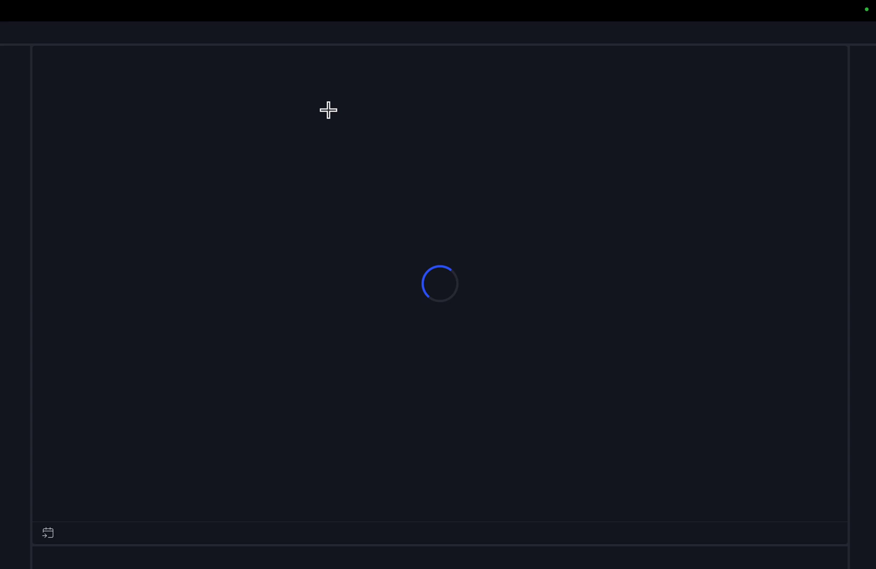
{"action": "left_click", "coordinate": [66, 37]}
{"action": "type", "text": "T"}
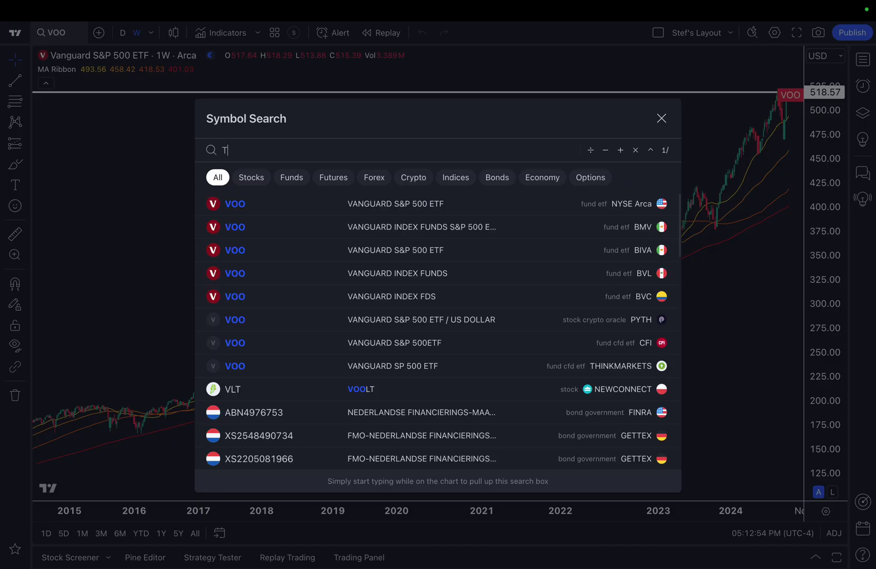
{"action": "type", "text": "SLA"}
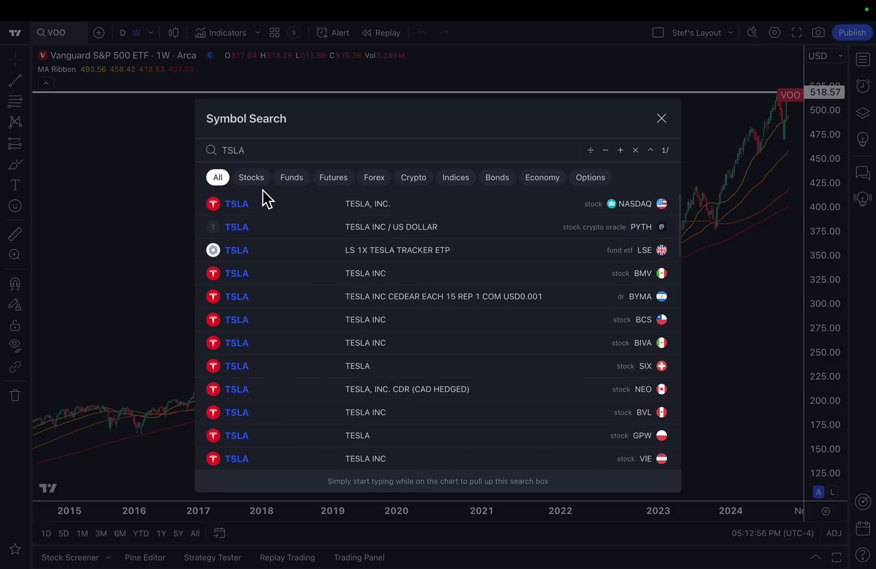
{"action": "left_click", "coordinate": [264, 203]}
Step: Pan toward recent years, select the screener table image, and switch the chart to Apple (AAPL)
{"action": "left_click_drag", "start_coordinate": [540, 352], "coordinate": [297, 371]}
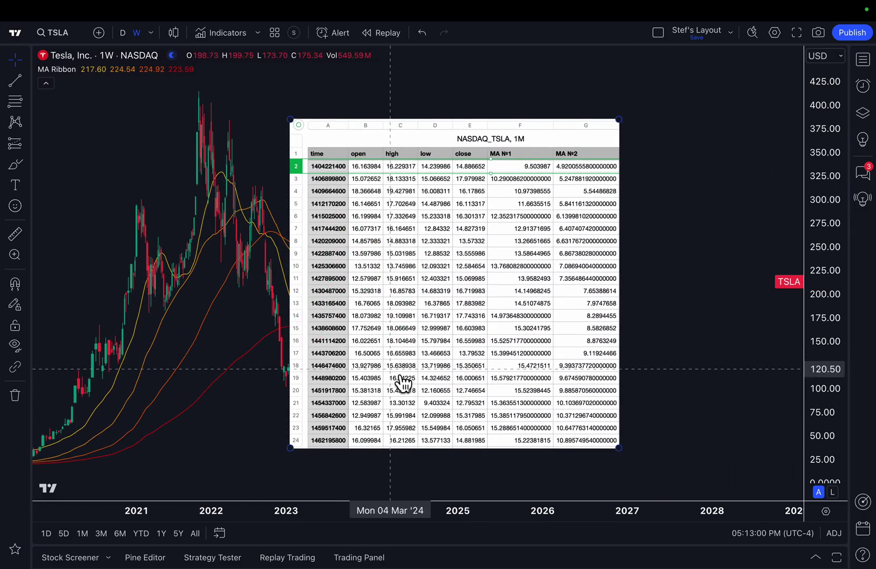
{"action": "left_click", "coordinate": [239, 158]}
{"action": "left_click", "coordinate": [67, 37]}
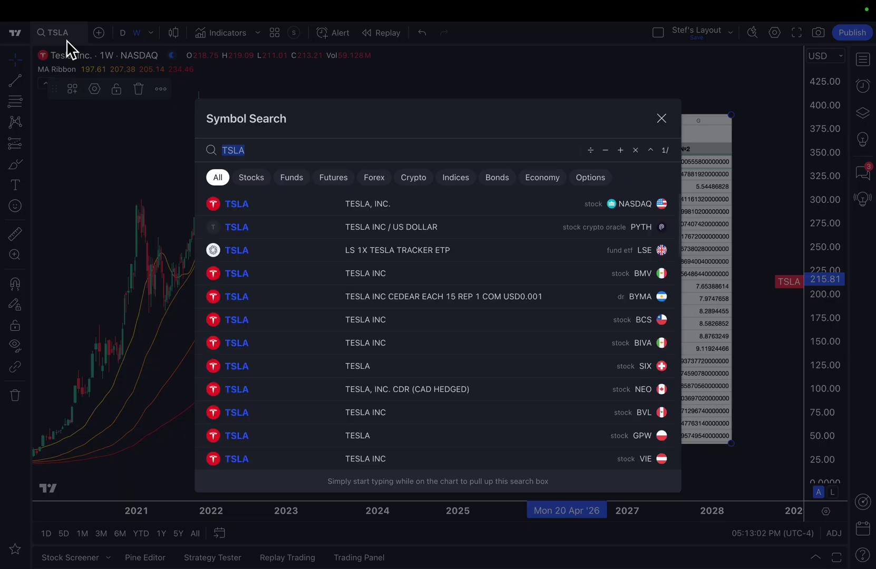
{"action": "type", "text": "AA"}
{"action": "key", "text": "Escape"}
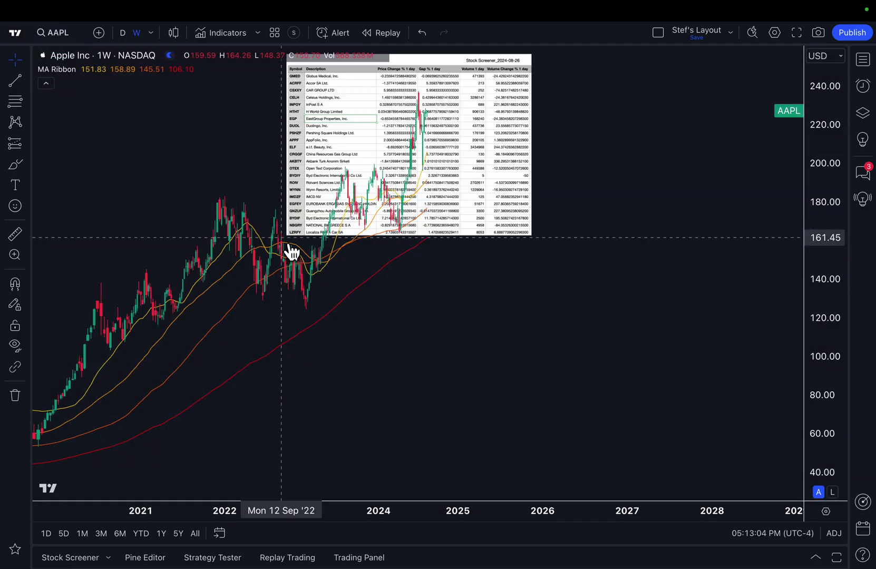
Step: Move the screener table image off the recent candles, pan to 2031, and enlarge the image
{"action": "left_click", "coordinate": [404, 152]}
{"action": "left_click_drag", "start_coordinate": [404, 152], "coordinate": [520, 297]}
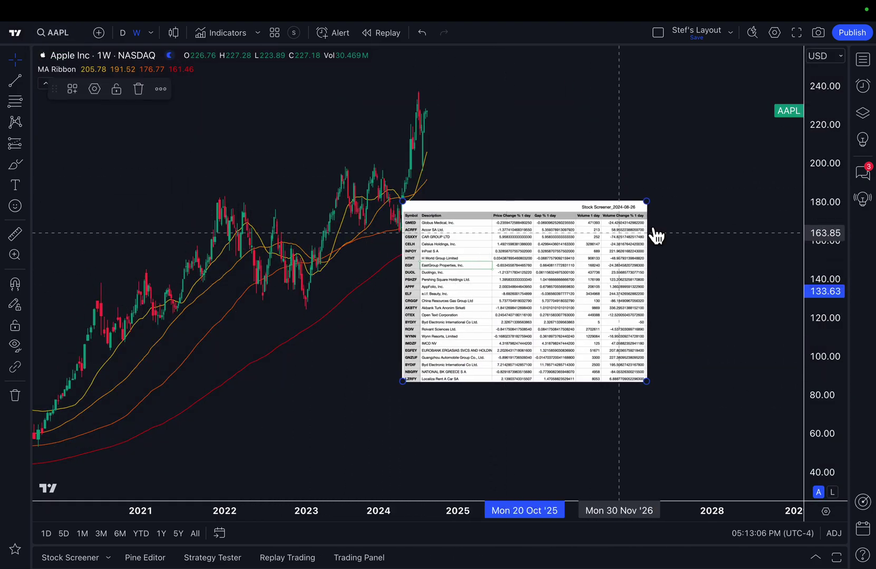
{"action": "left_click_drag", "start_coordinate": [647, 201], "coordinate": [787, 98]}
{"action": "left_click_drag", "start_coordinate": [581, 471], "coordinate": [405, 439]}
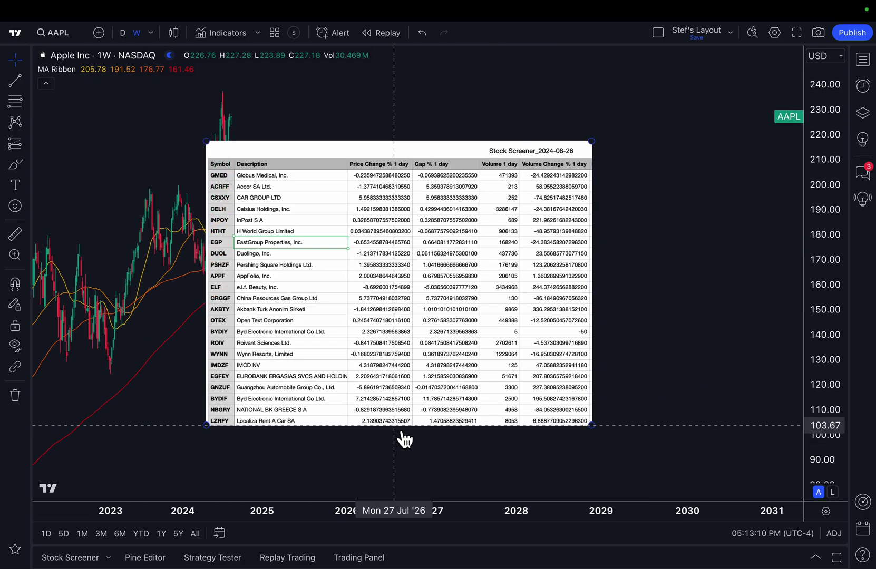
{"action": "left_click_drag", "start_coordinate": [372, 313], "coordinate": [441, 295]}
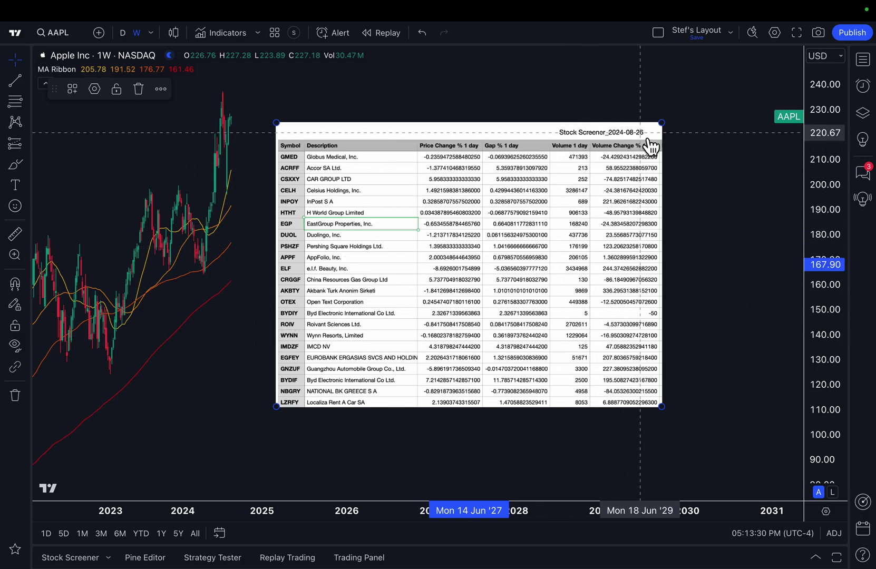
{"action": "left_click_drag", "start_coordinate": [662, 123], "coordinate": [680, 112]}
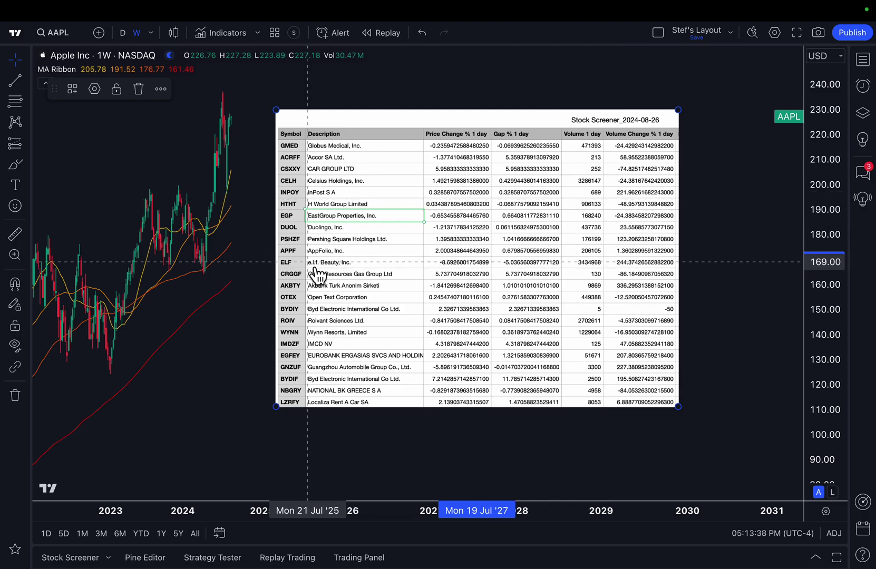
Step: Deselect the image, check the chart layout options without changes, then reselect the image
{"action": "left_click", "coordinate": [221, 360]}
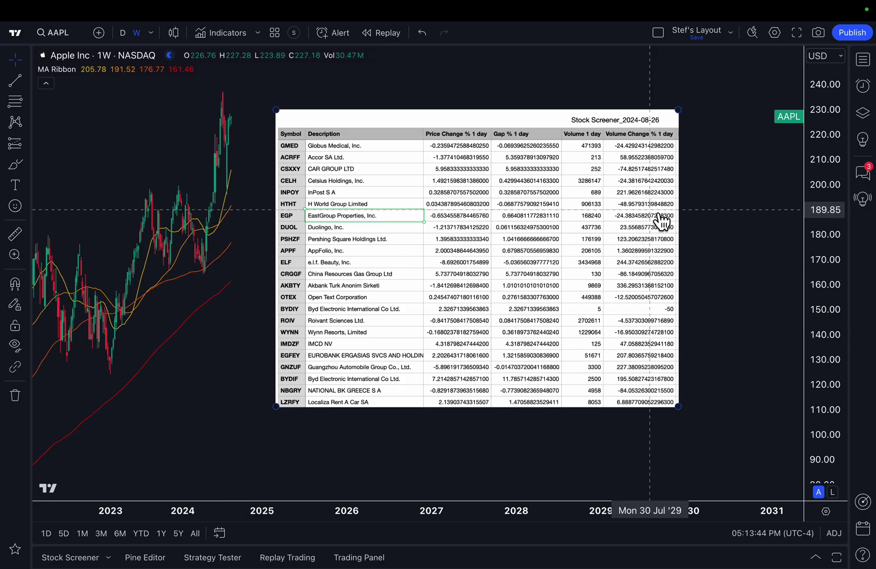
{"action": "left_click", "coordinate": [732, 33]}
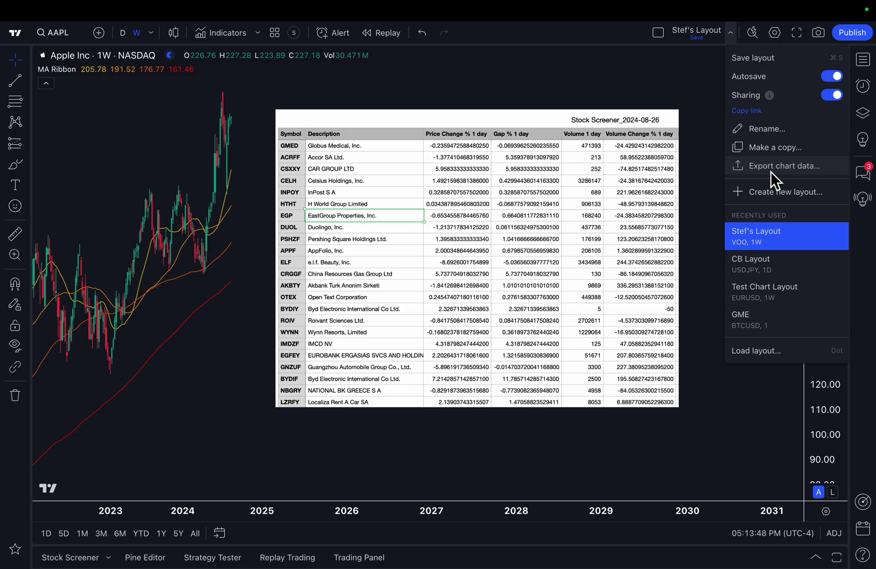
{"action": "left_click", "coordinate": [183, 344]}
{"action": "left_click", "coordinate": [361, 217]}
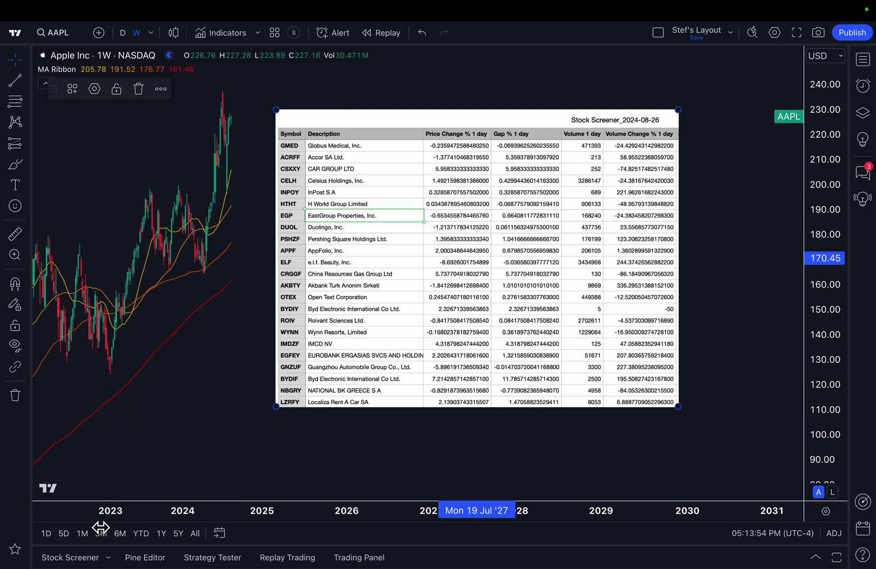
Step: Switch the under-chart panel to Forex Screener, rank pairs by YTD performance descending, and open filters
{"action": "left_click", "coordinate": [68, 560]}
{"action": "left_click", "coordinate": [108, 139]}
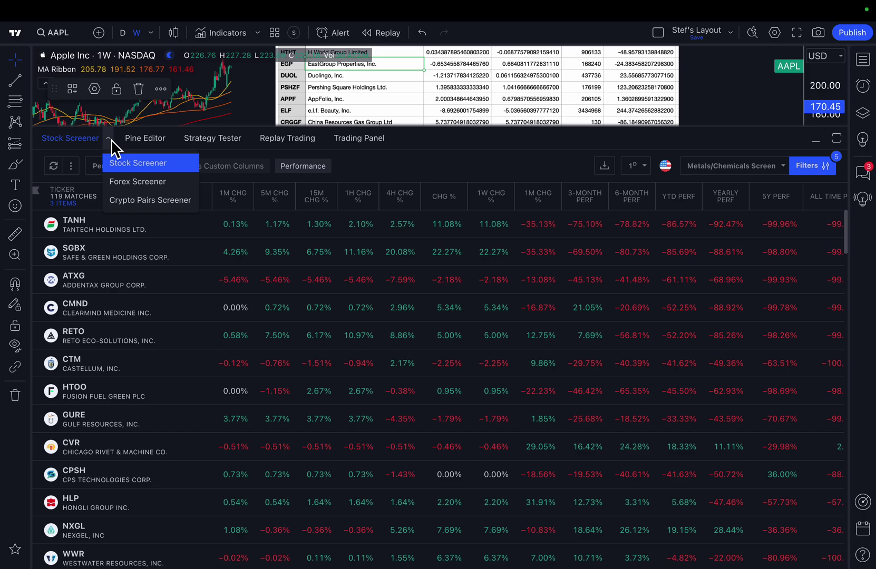
{"action": "left_click", "coordinate": [131, 183]}
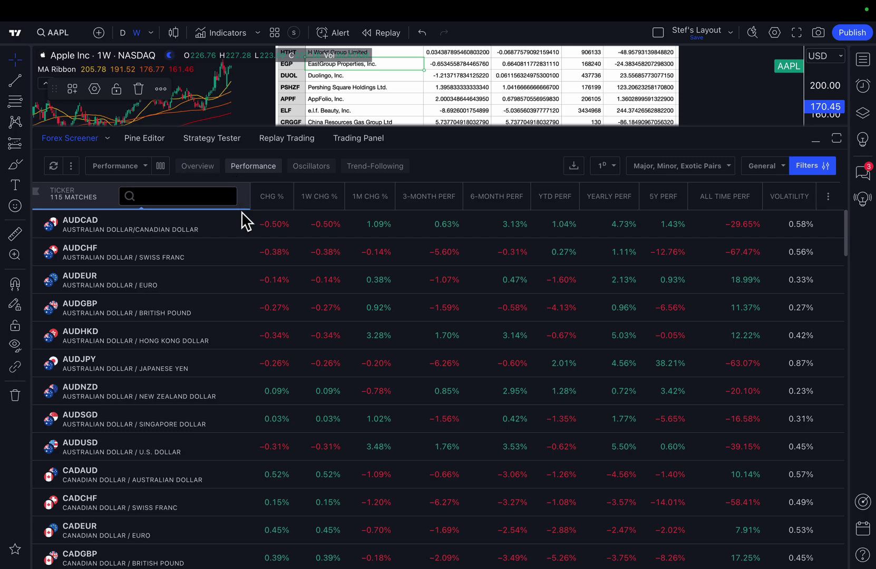
{"action": "left_click", "coordinate": [558, 202]}
{"action": "left_click", "coordinate": [557, 202]}
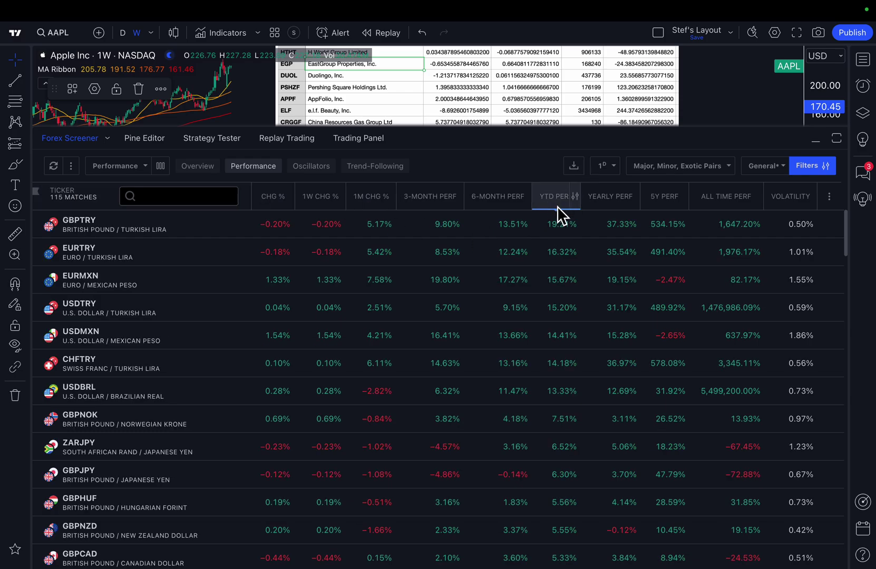
{"action": "left_click", "coordinate": [802, 167]}
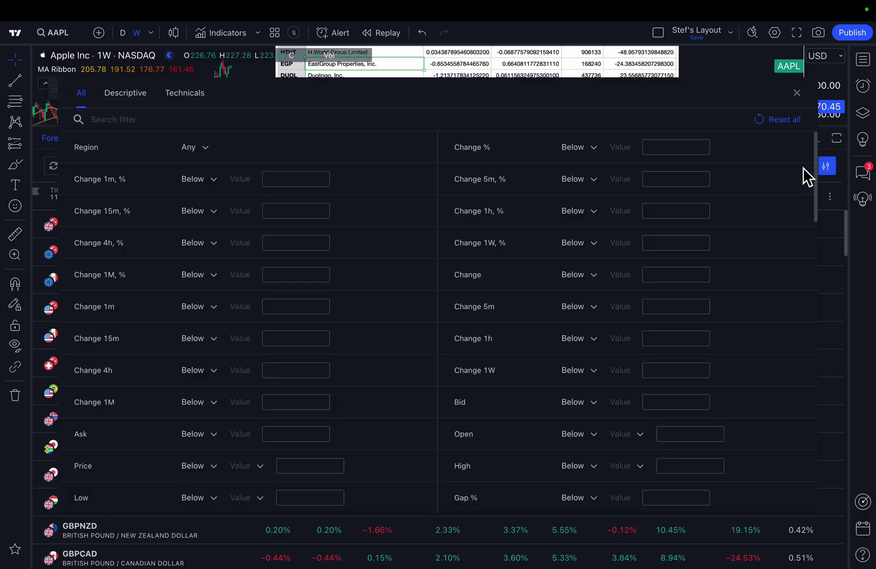
Step: Close the filter settings and check the included pair types, leaving them unchanged
{"action": "left_click", "coordinate": [796, 94]}
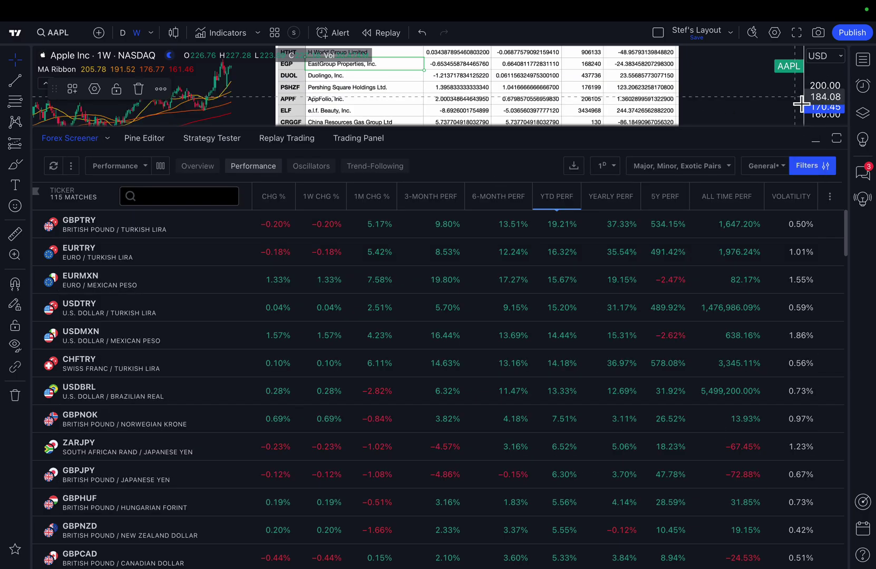
{"action": "left_click", "coordinate": [726, 169]}
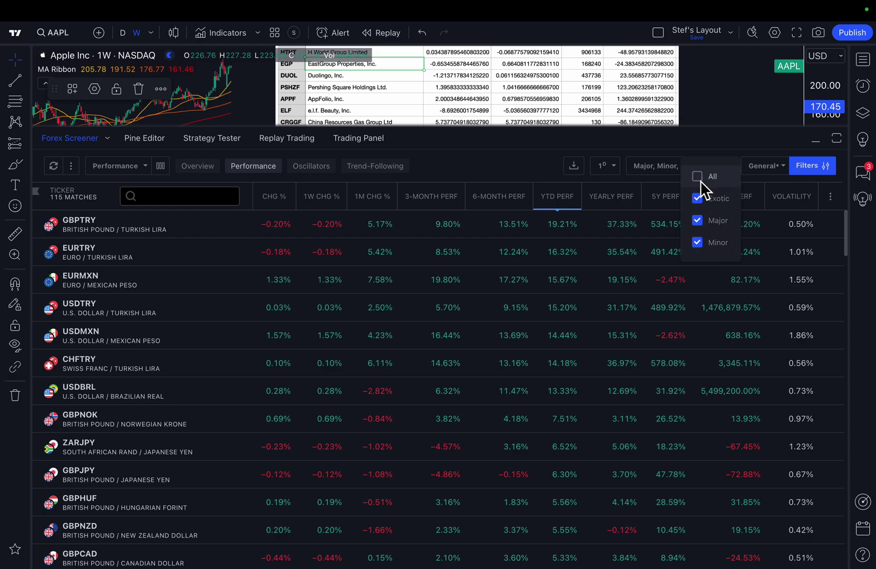
{"action": "left_click", "coordinate": [529, 166]}
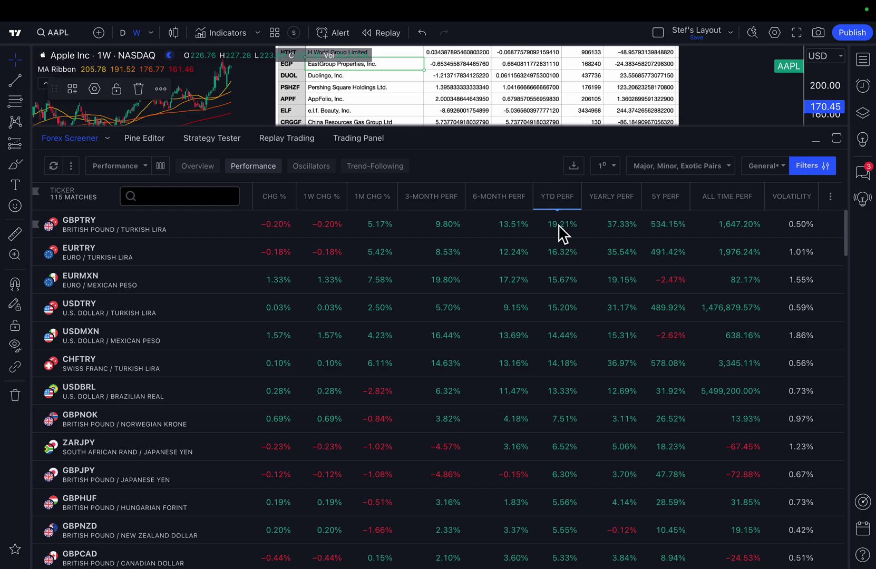
Step: Resize the chart/screener split, export the forex list as CSV, and collapse the panel
{"action": "mouse_move", "coordinate": [524, 129]}
{"action": "left_mouse_down"}
{"action": "mouse_move", "coordinate": [520, 299]}
{"action": "mouse_move", "coordinate": [512, 120]}
{"action": "left_mouse_up"}
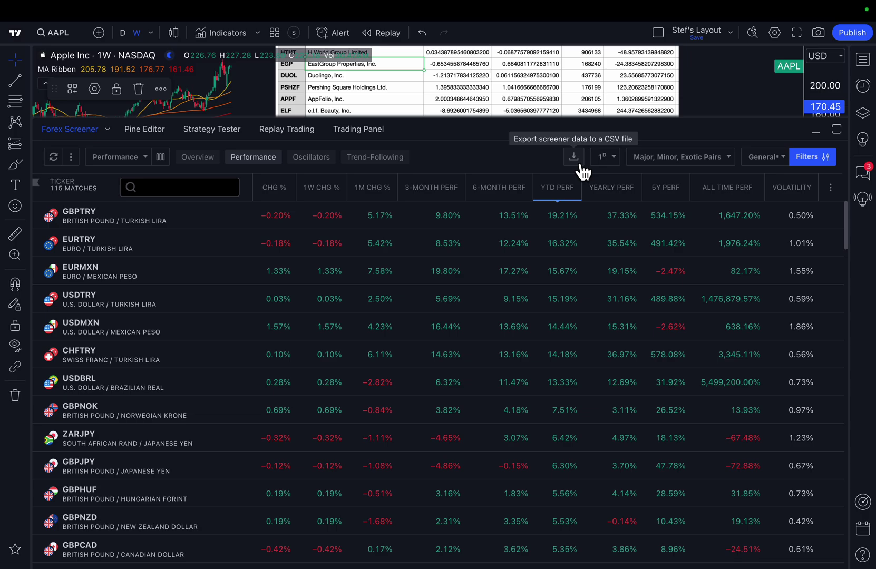
{"action": "left_click", "coordinate": [580, 165]}
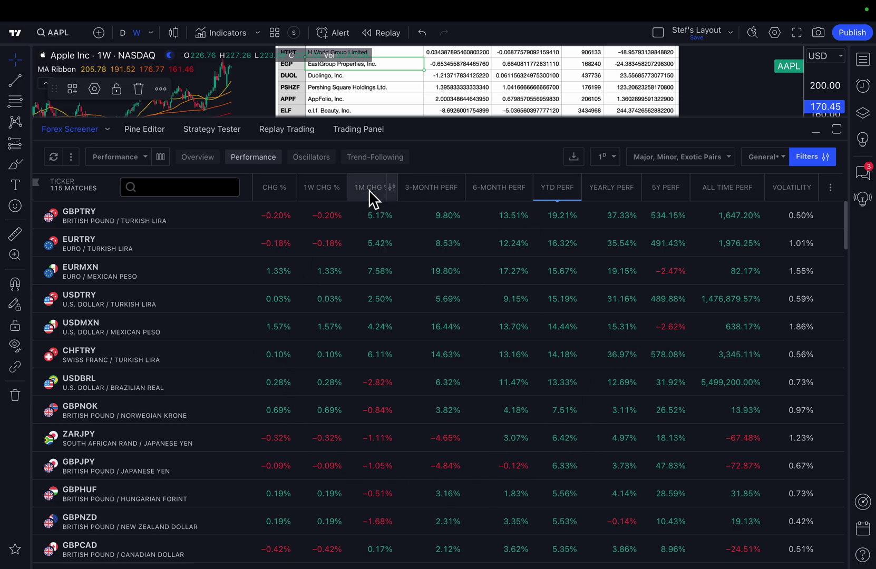
{"action": "left_click", "coordinate": [80, 132]}
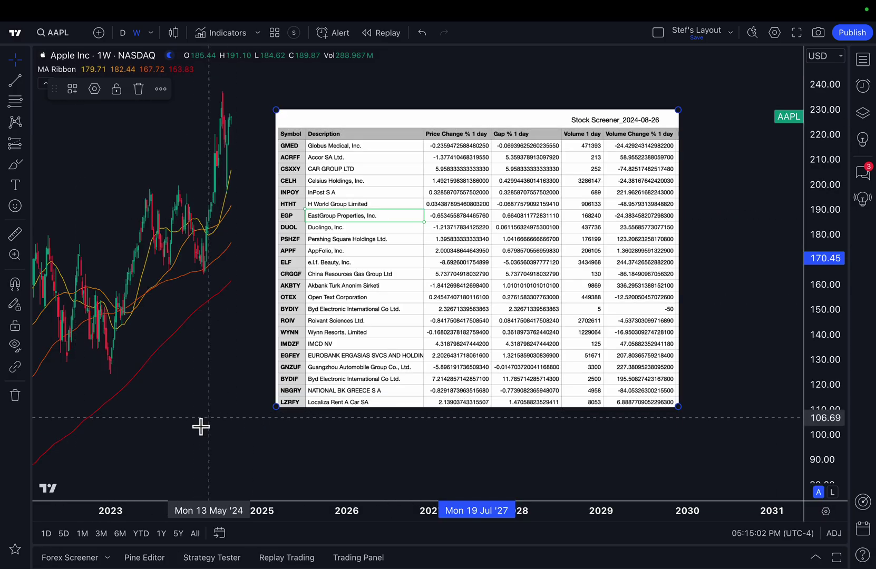